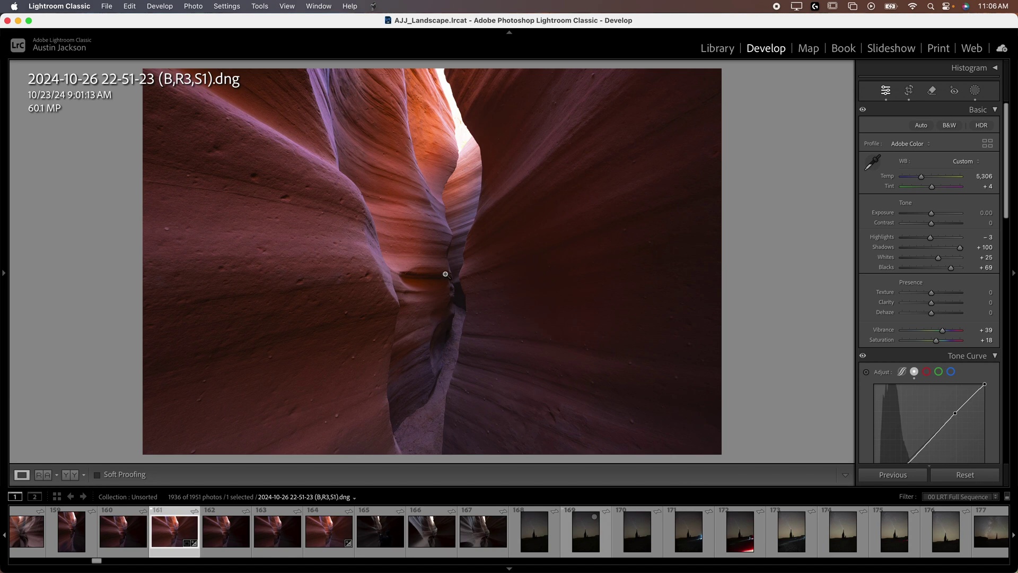
- Hide the filmstrip and compare the canyon photo with its unedited version
click(509, 568)
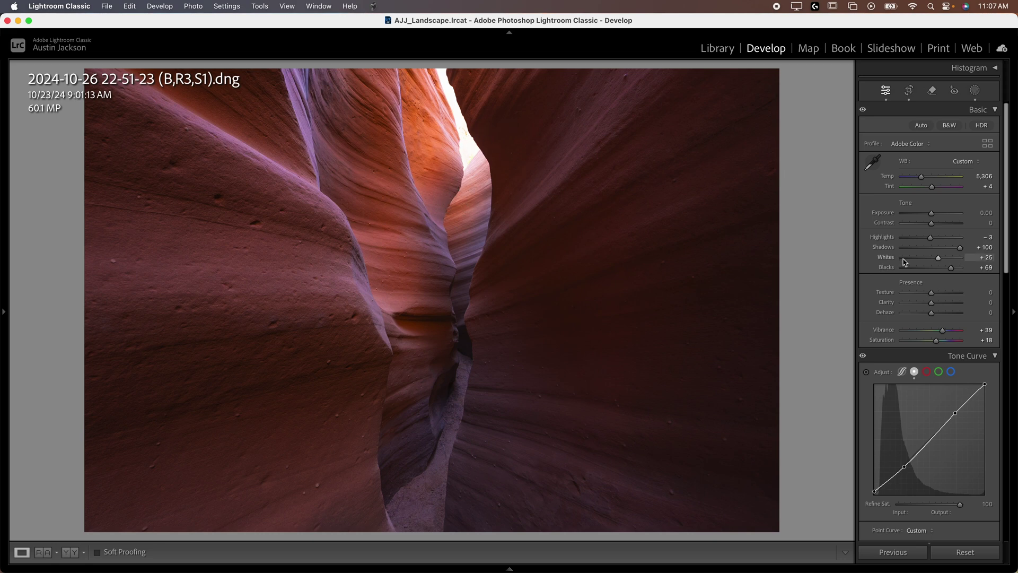
key(backslash)
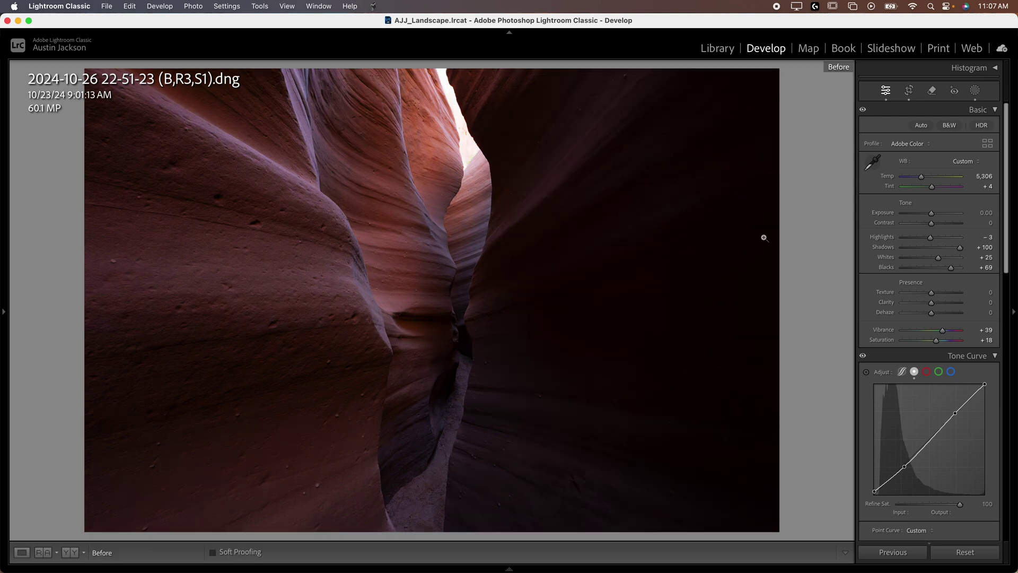
key(backslash)
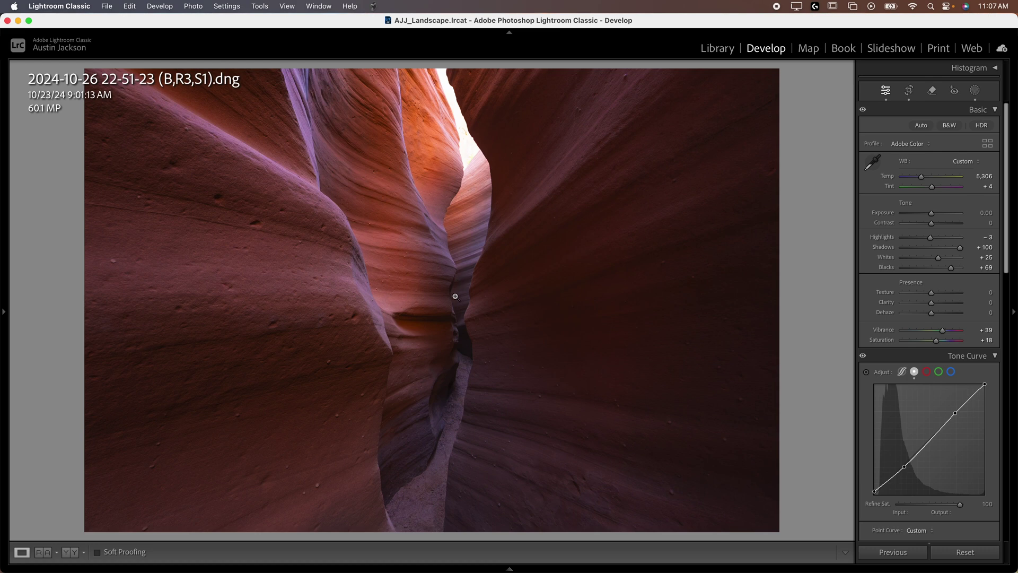
- Edit a copy of photo 161 with Lightroom adjustments in Luminar Neo
mouse_move(424, 570)
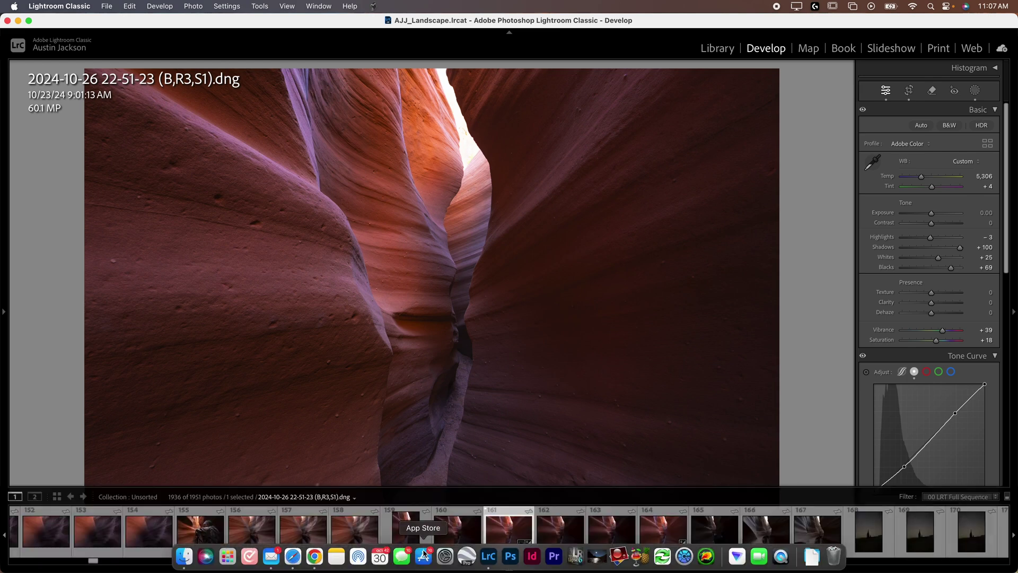
right_click(500, 533)
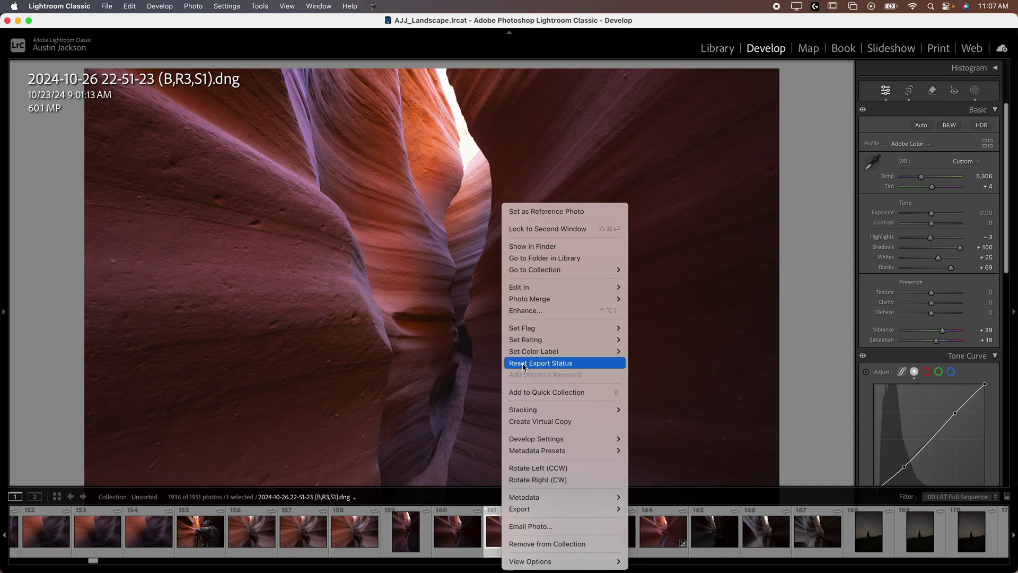
mouse_move(542, 292)
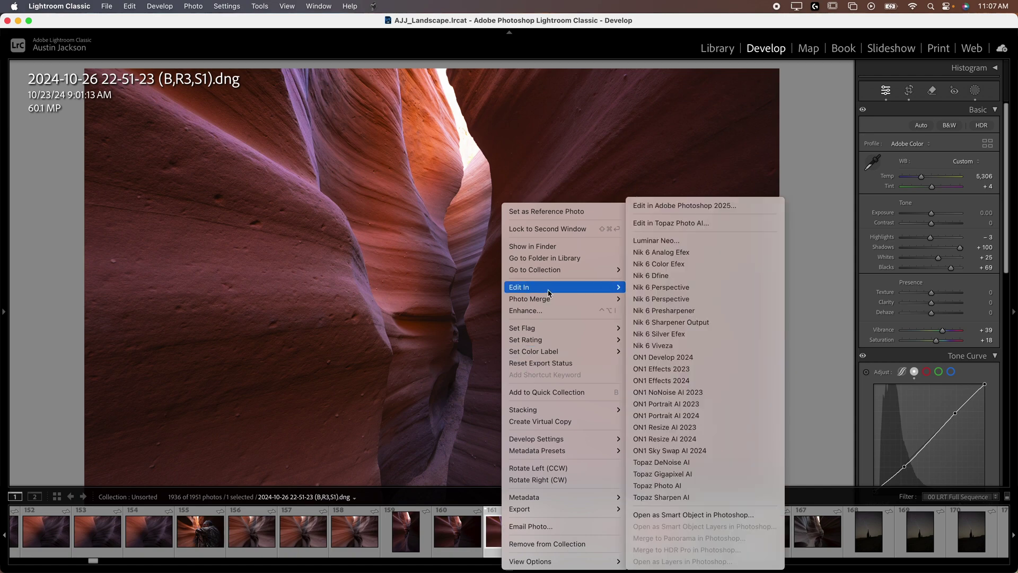
click(678, 241)
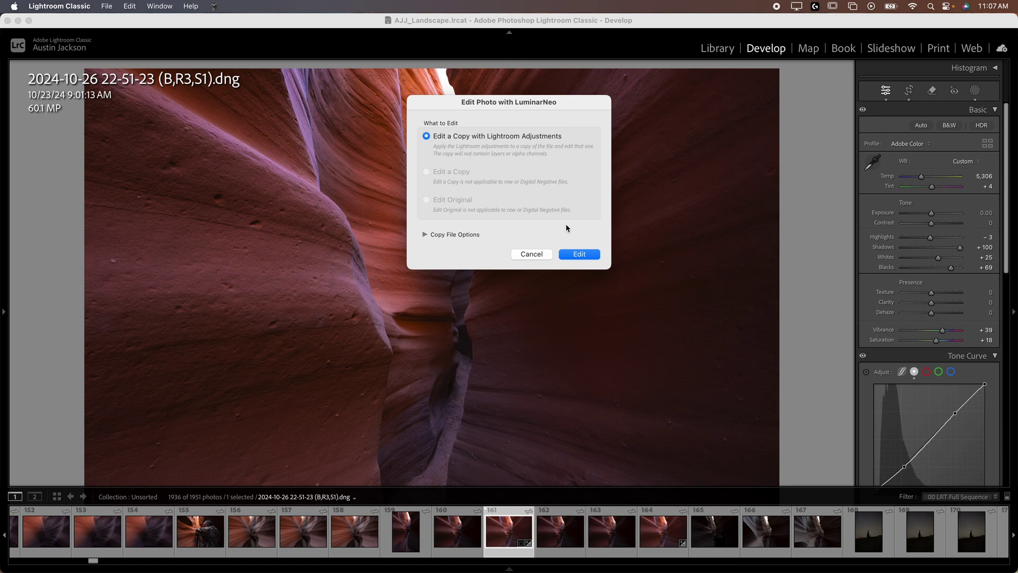
click(578, 255)
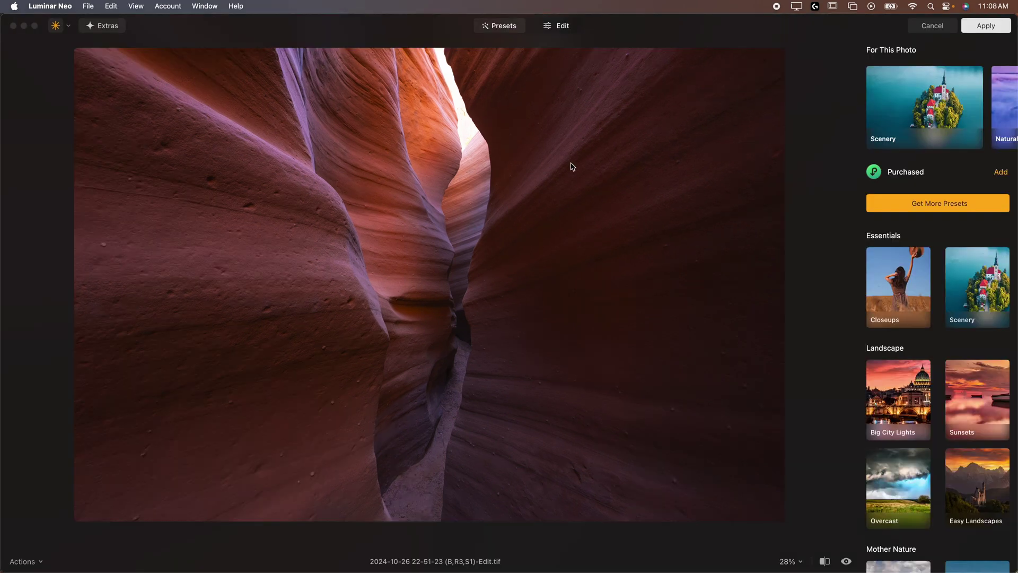
- Switch to the Edit tools and open Sunrays from the Landscape section
click(556, 25)
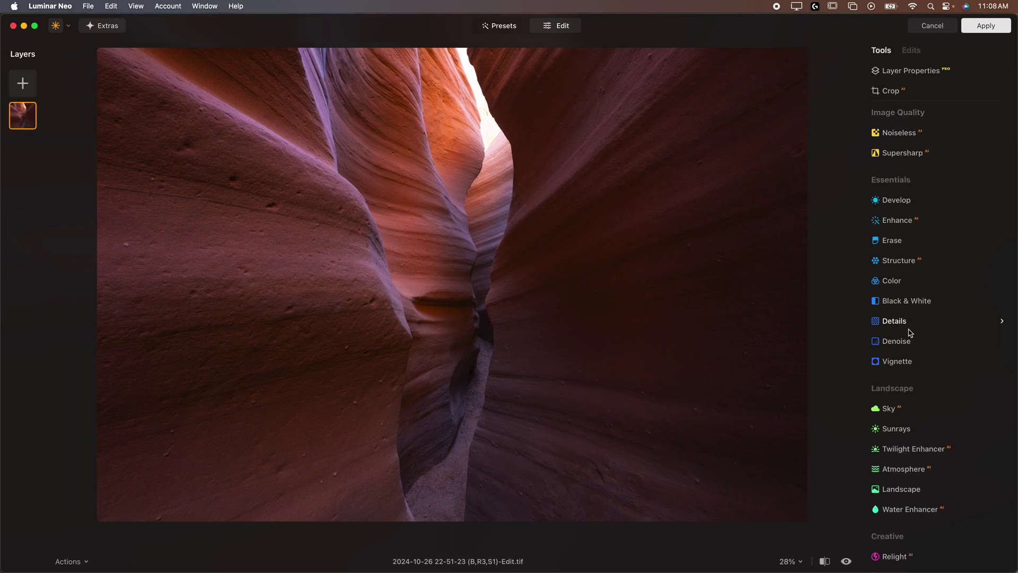
scroll(916, 334, down, 3)
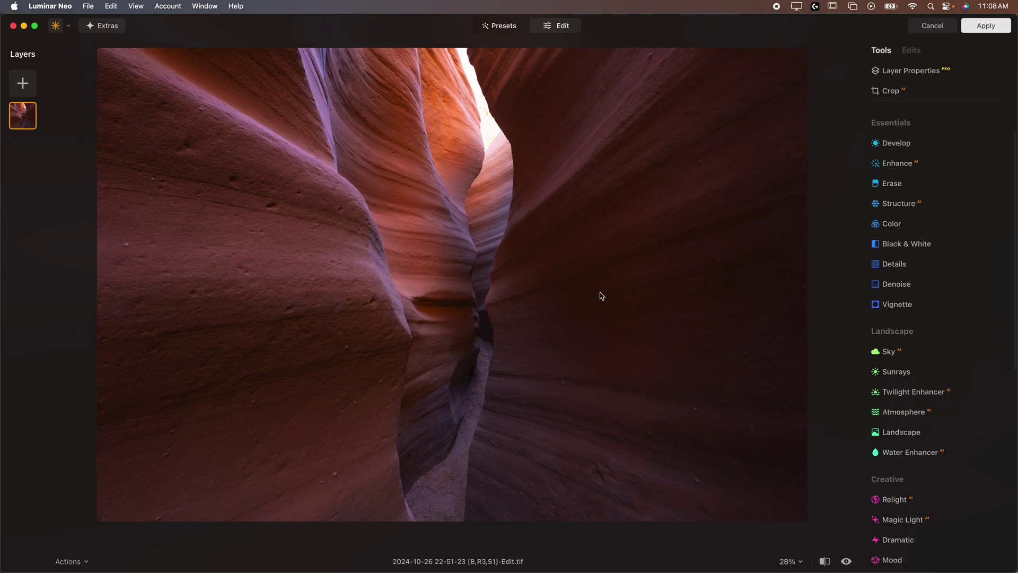
scroll(925, 358, down, 6)
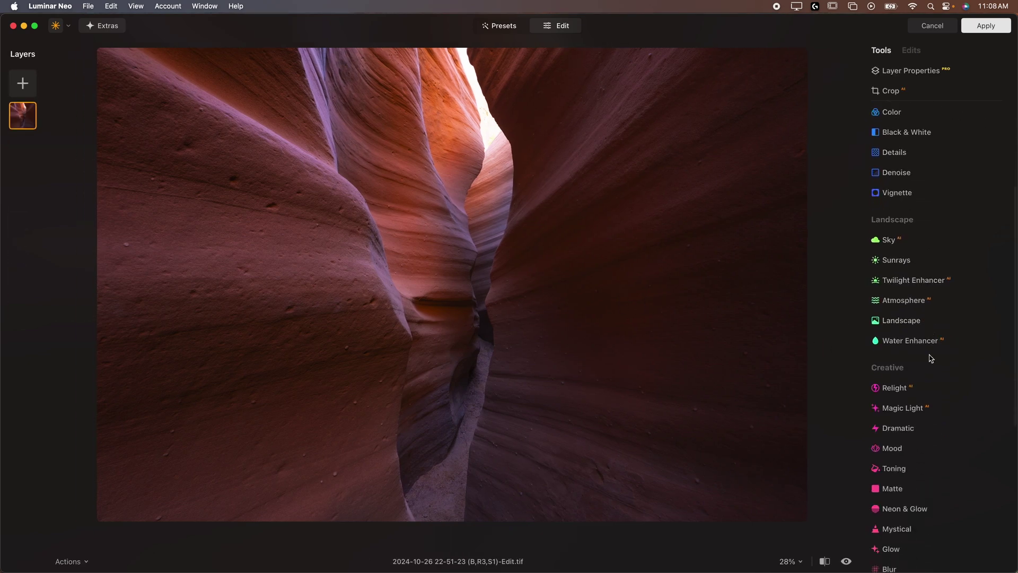
scroll(932, 354, down, 4)
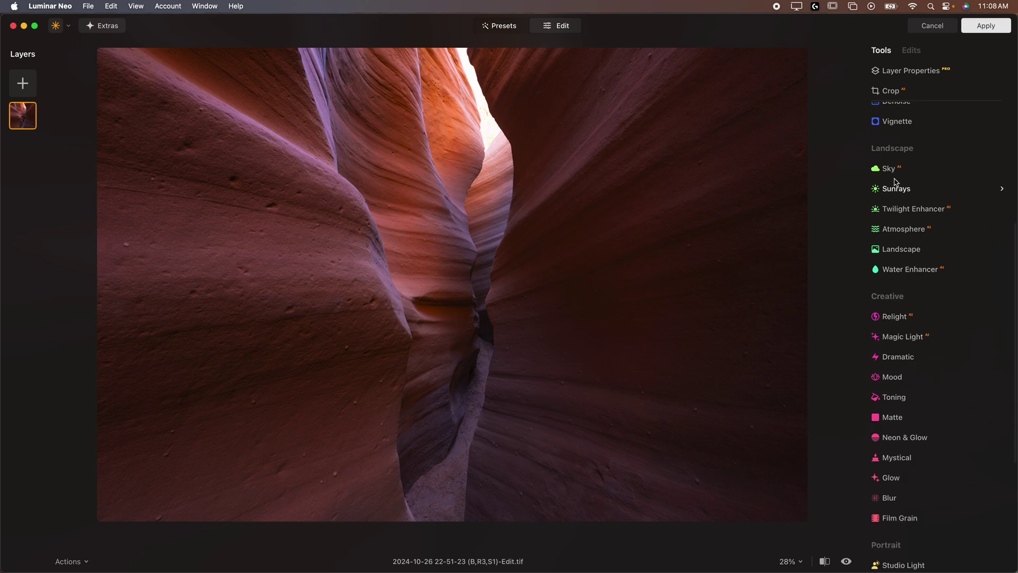
scroll(920, 448, down, 5)
scroll(913, 435, up, 8)
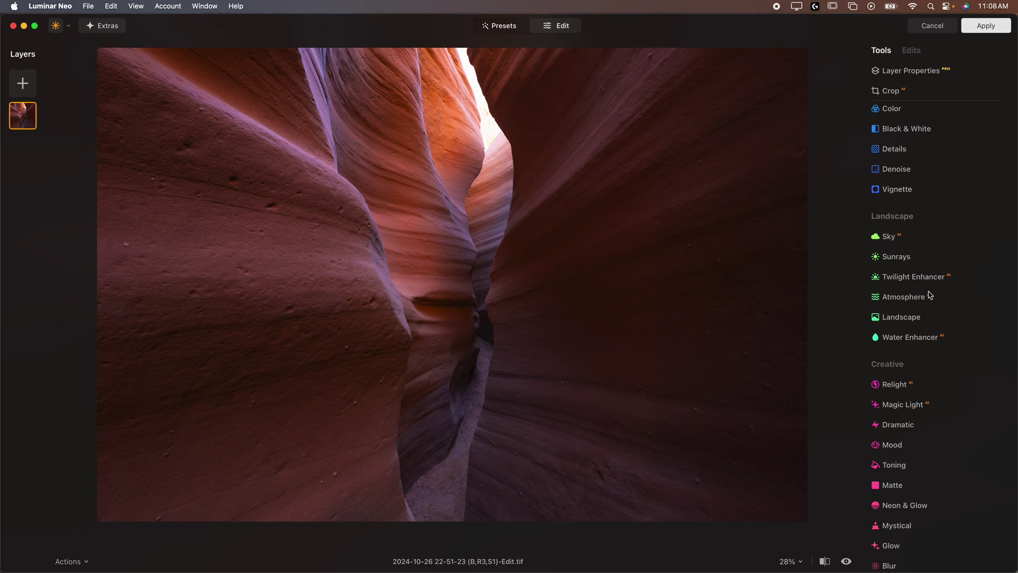
click(901, 257)
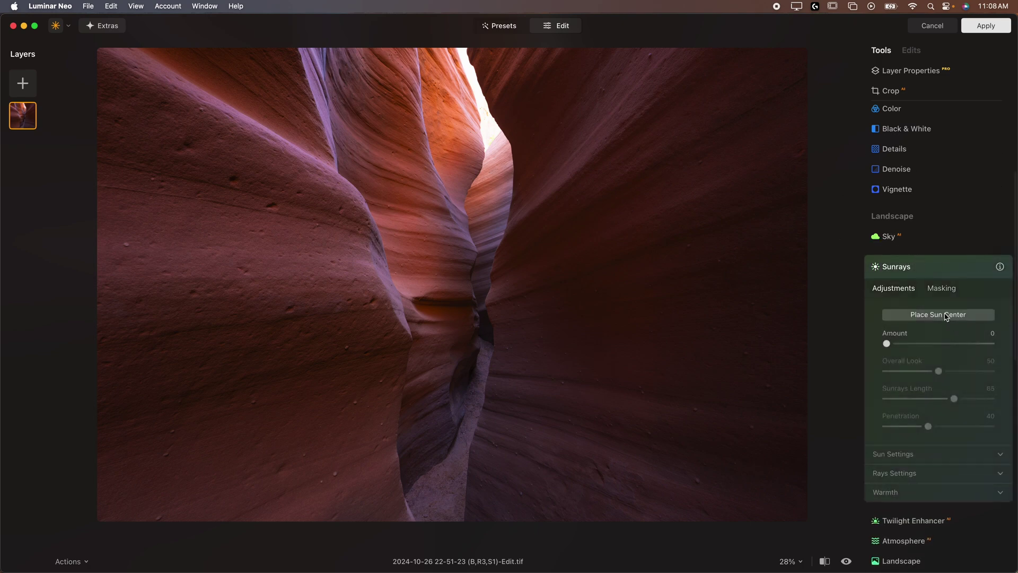
- Set Sunrays Amount to 64 and place the sun center at the canyon's top gap
drag(886, 343, 956, 347)
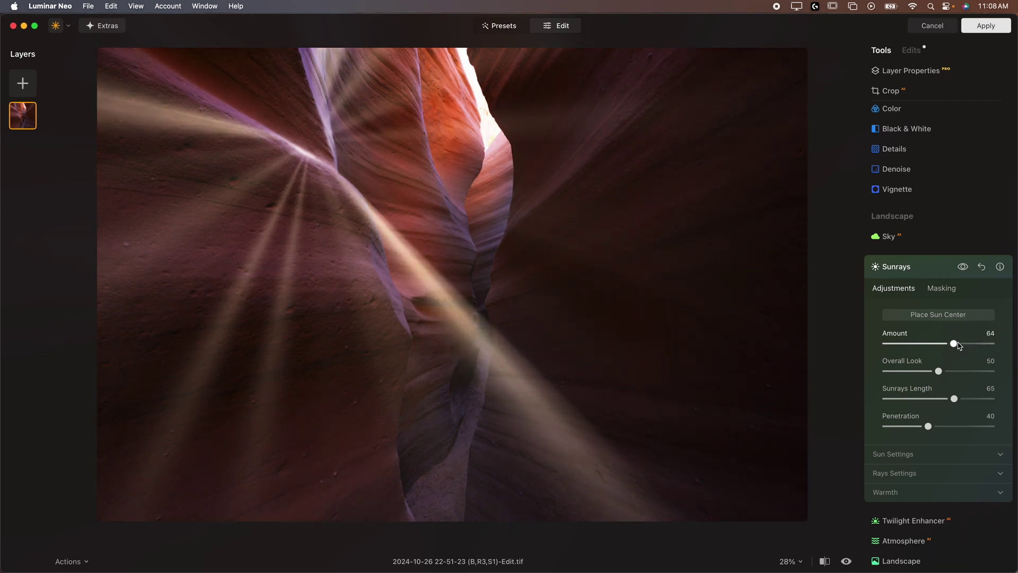
click(931, 317)
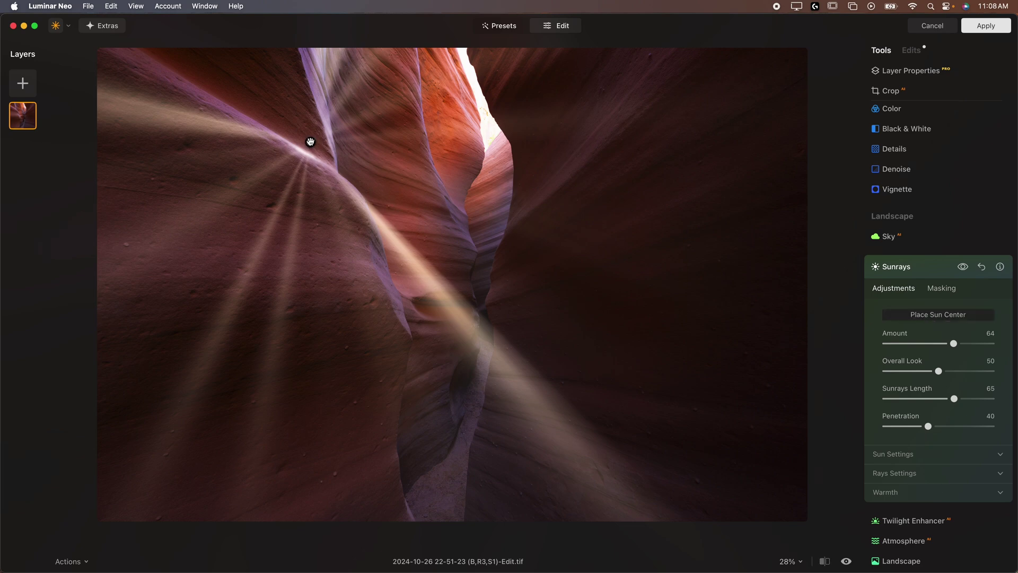
drag(310, 142, 462, 37)
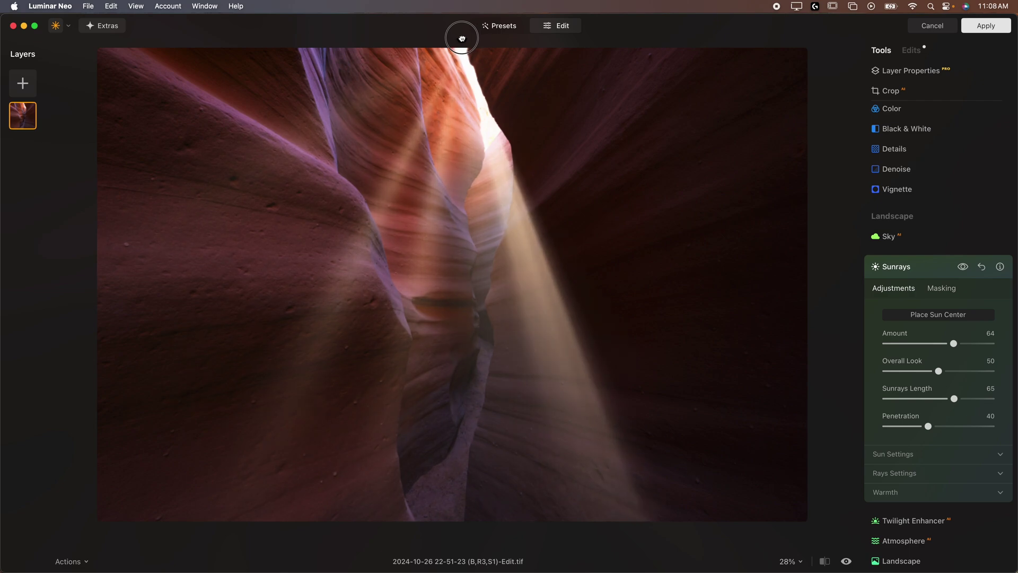
- Nudge the sun center along the top edge and set Penetration 27 and Sunrays Length 16
mouse_move(463, 37)
mouse_down()
mouse_move(484, 37)
mouse_move(469, 41)
mouse_up()
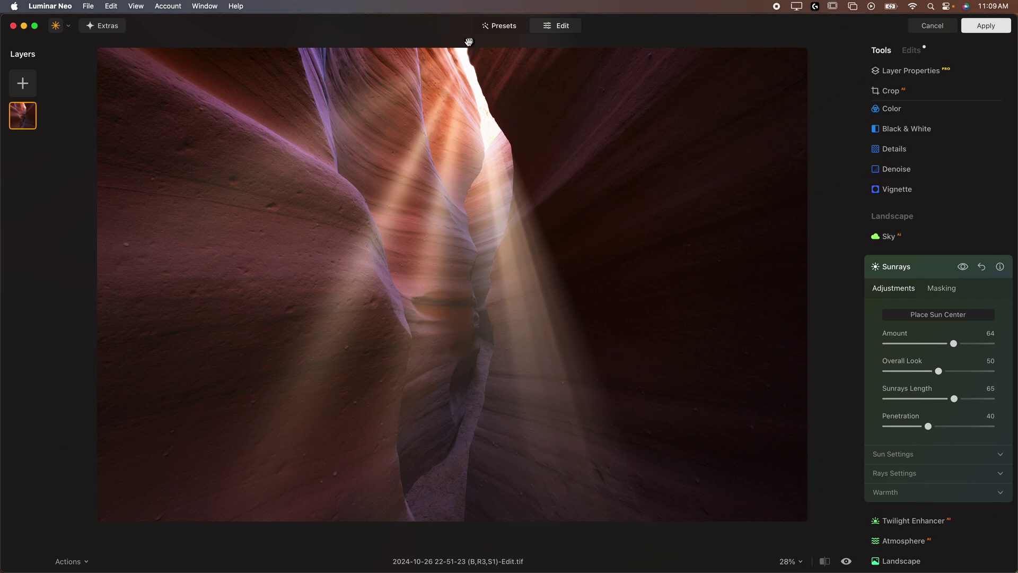
mouse_move(469, 42)
mouse_down()
mouse_move(481, 34)
mouse_move(443, 41)
mouse_move(482, 40)
mouse_move(462, 44)
mouse_up()
mouse_move(929, 426)
mouse_down()
mouse_move(944, 427)
mouse_move(917, 431)
mouse_up()
drag(459, 43, 471, 42)
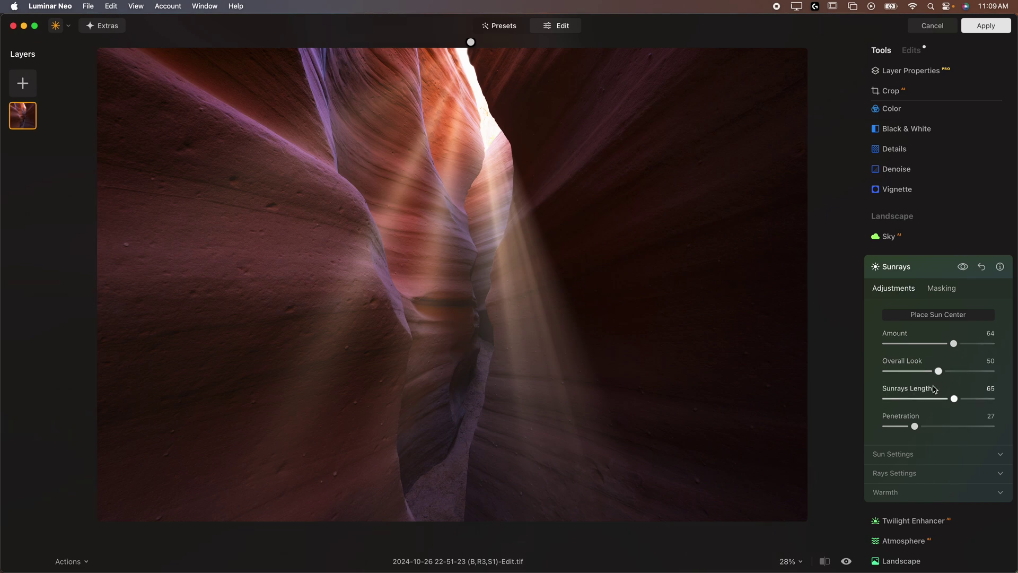
drag(954, 398, 903, 401)
- Set Overall Look to 60 and Amount to 73, comparing the rays on and off
drag(938, 370, 950, 371)
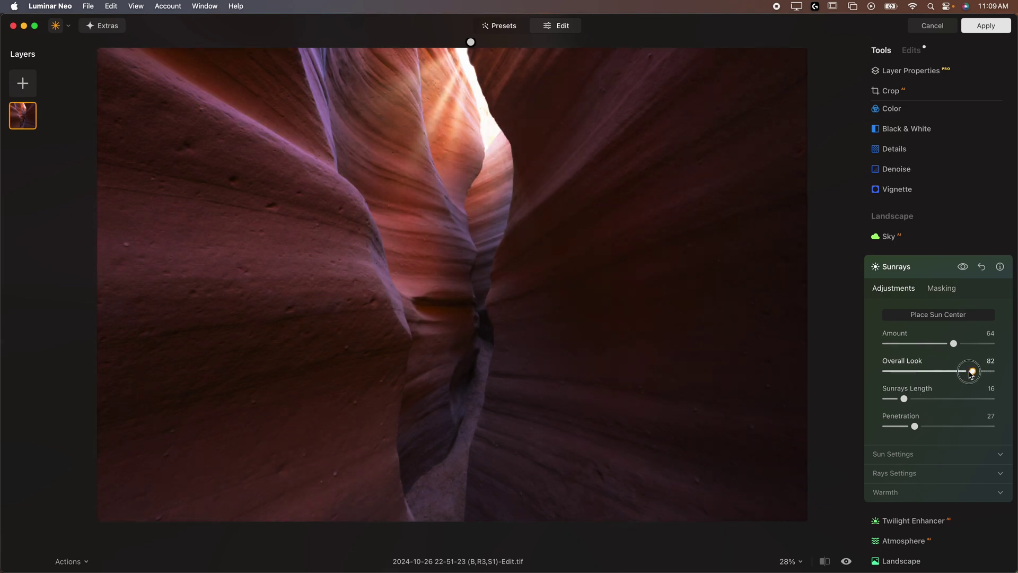
drag(971, 374, 938, 380)
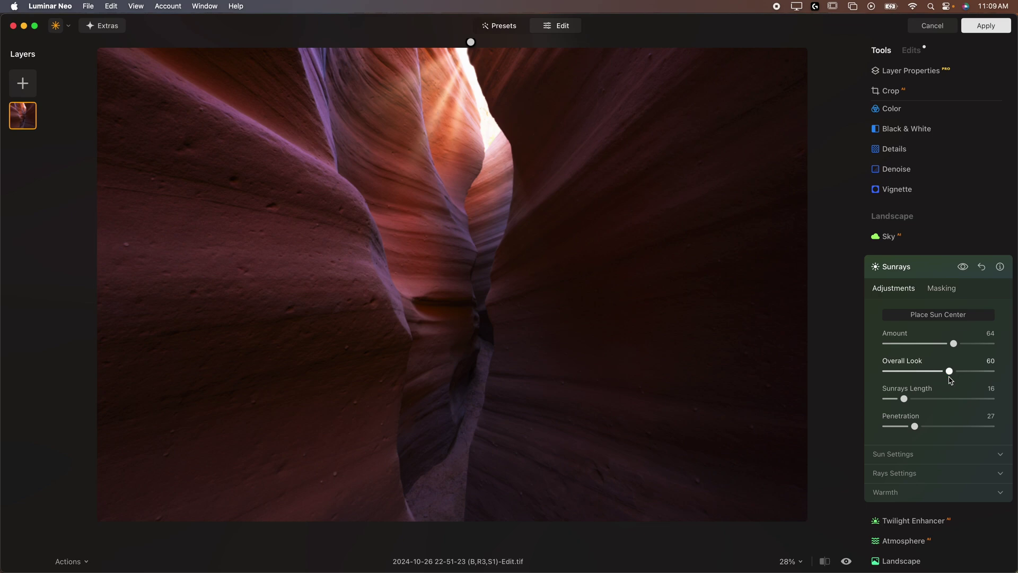
mouse_move(953, 343)
mouse_down()
mouse_move(972, 343)
mouse_move(961, 353)
mouse_up()
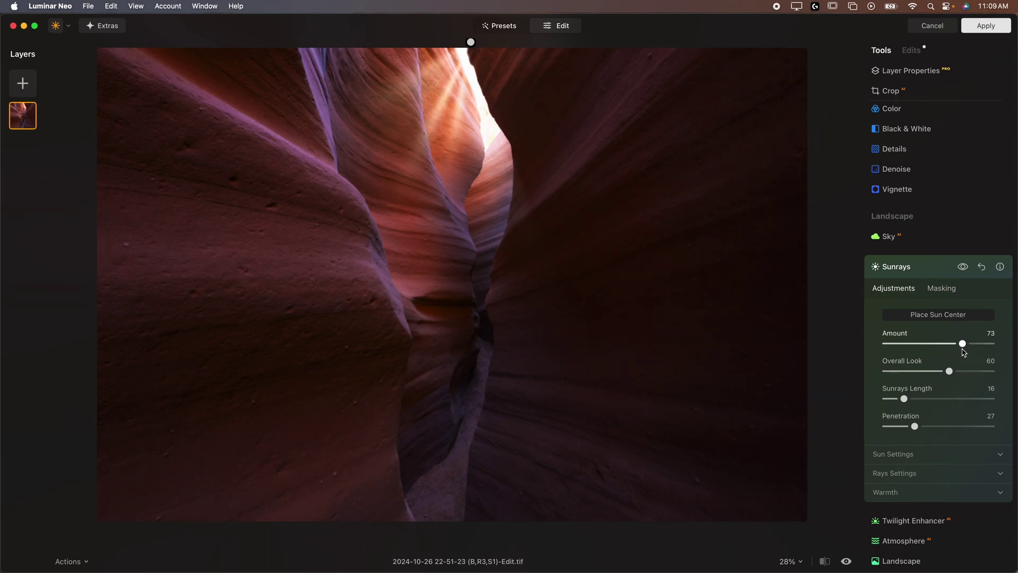
click(961, 268)
click(907, 453)
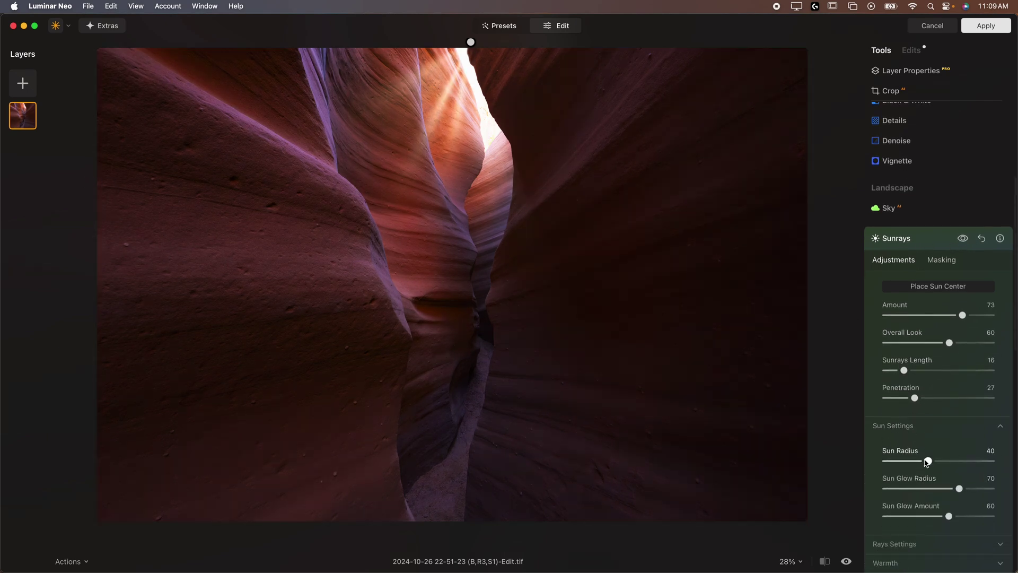
- Set Sun Radius 78, Sun Glow Radius 88 and Sun Glow Amount 70
drag(949, 460, 978, 488)
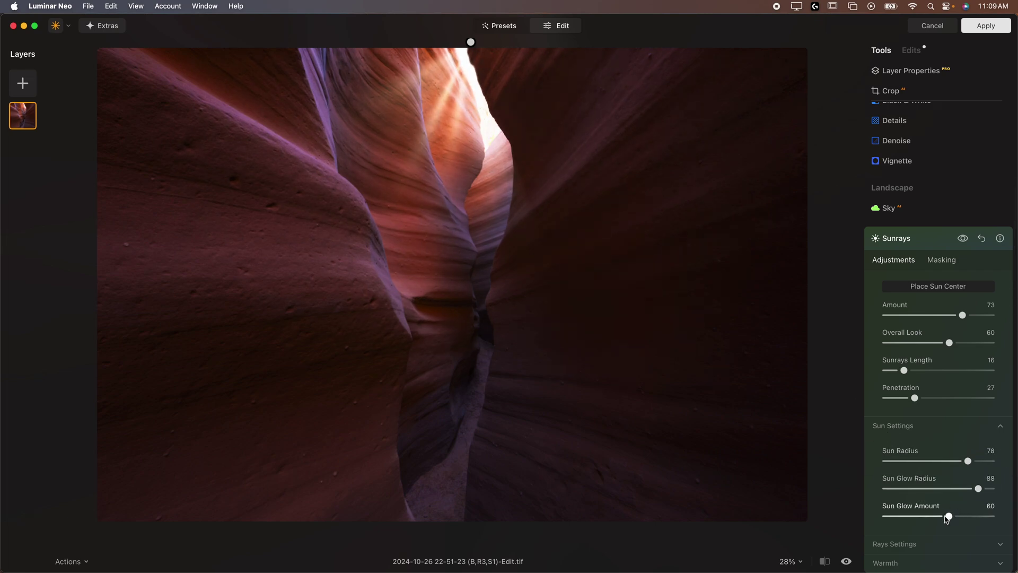
drag(982, 523, 960, 522)
scroll(933, 508, down, 3)
click(923, 490)
scroll(938, 506, down, 2)
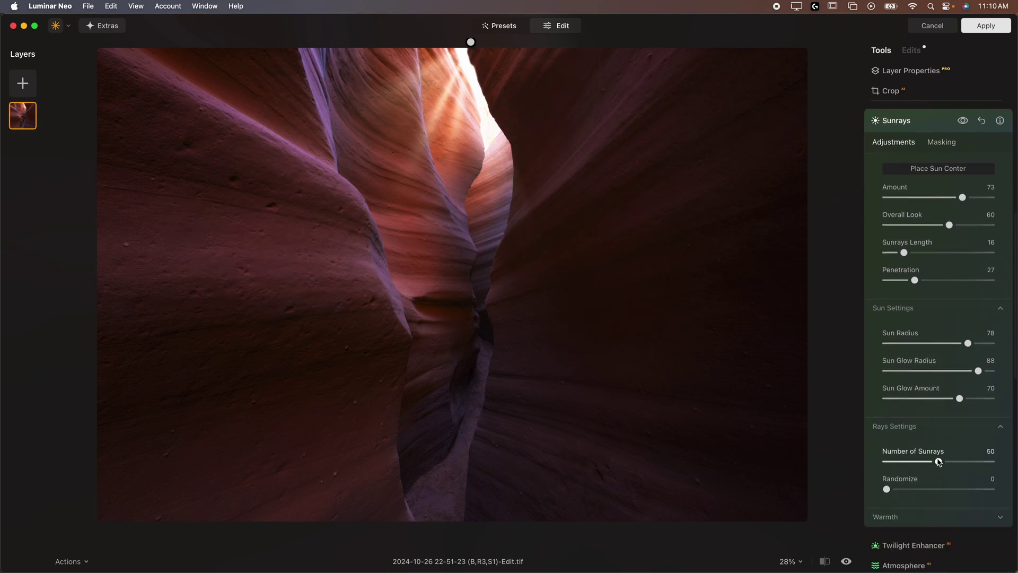
- Reduce the rays to 4 with Randomize 2 and recentre the sun on the top edge
drag(937, 466, 900, 494)
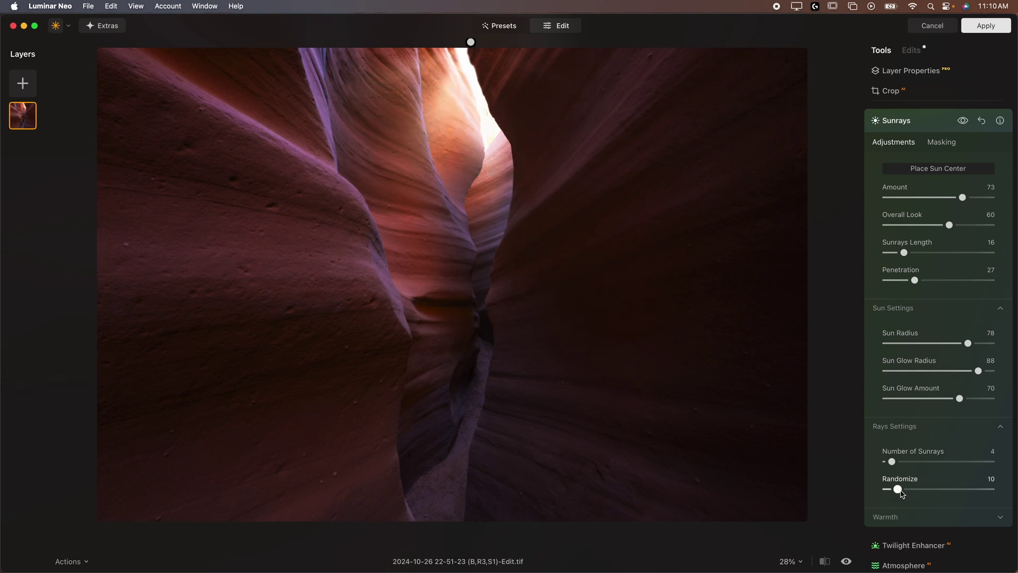
mouse_move(897, 492)
mouse_down()
mouse_move(906, 493)
mouse_move(889, 492)
mouse_up()
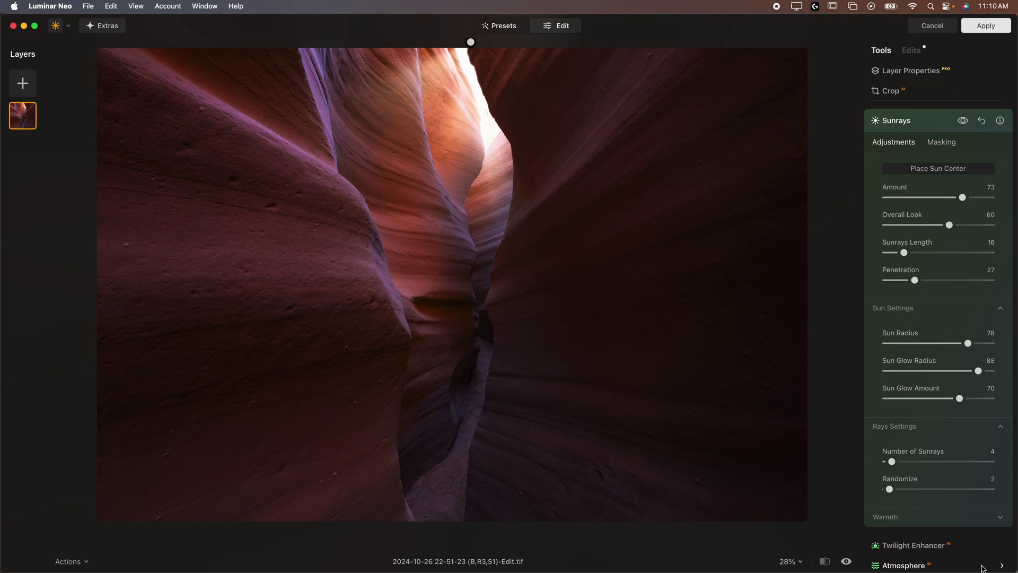
mouse_move(471, 40)
mouse_down()
mouse_move(484, 37)
mouse_move(452, 31)
mouse_move(486, 35)
mouse_move(474, 43)
mouse_up()
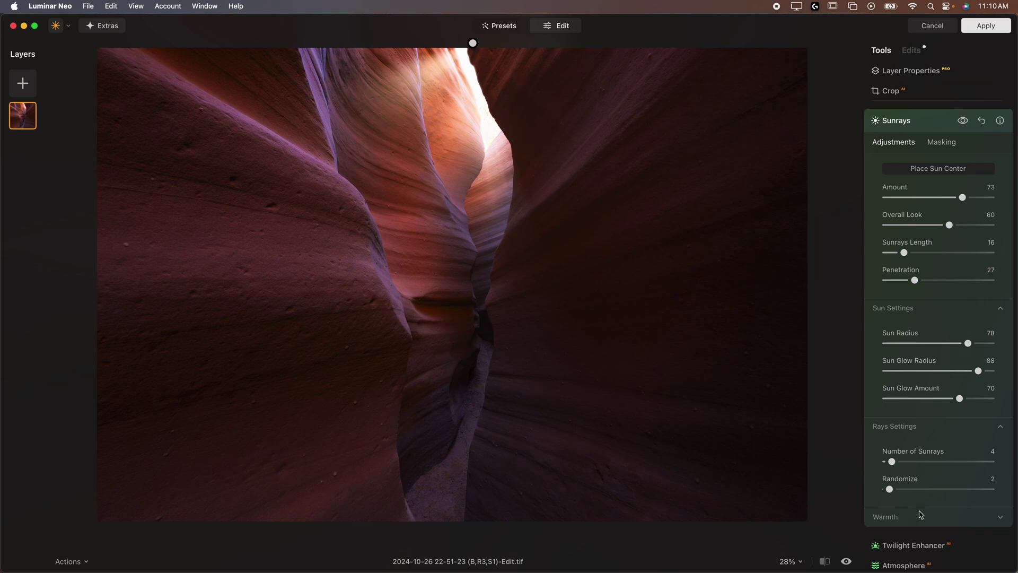
click(951, 519)
- Set Sunrays Warmth to 22 and apply the Sunrays edit back to Lightroom
scroll(949, 514, down, 3)
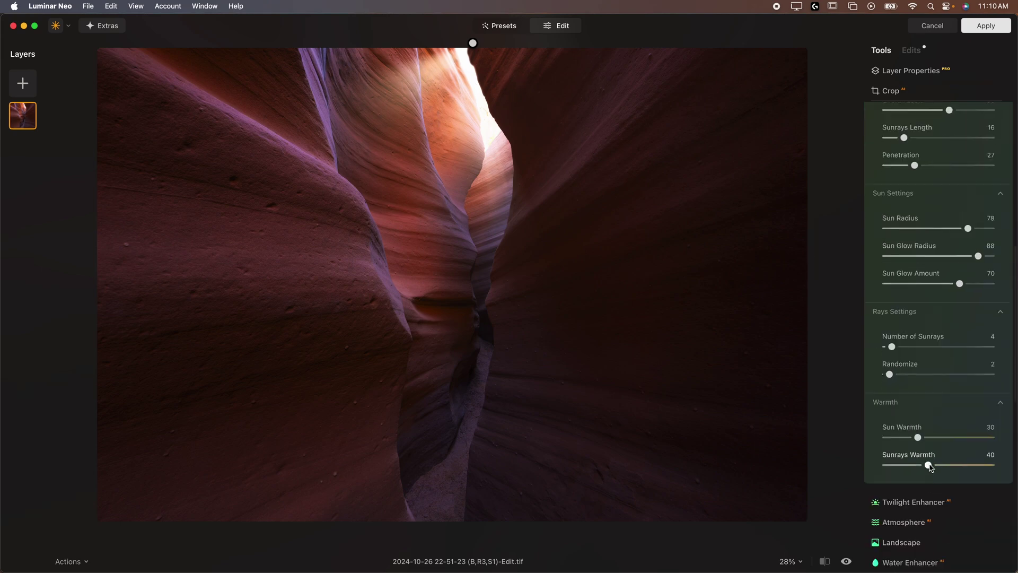
drag(928, 465, 731, 468)
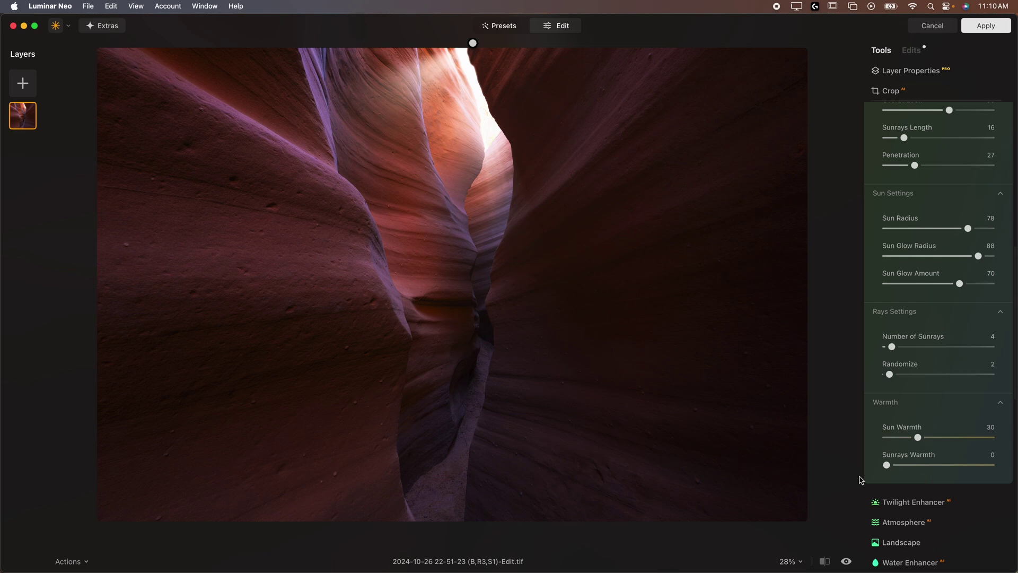
double_click(928, 465)
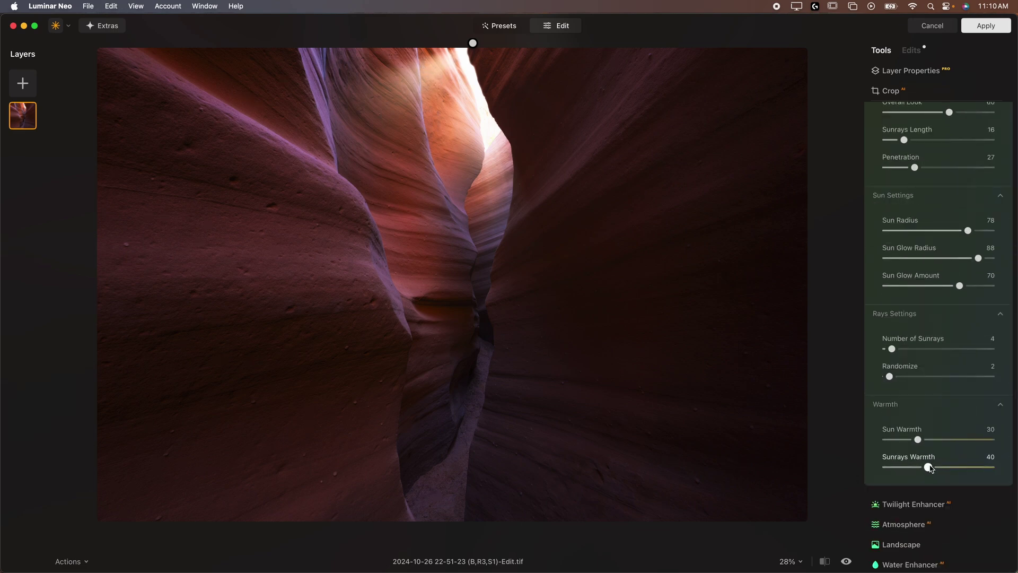
drag(927, 469, 940, 441)
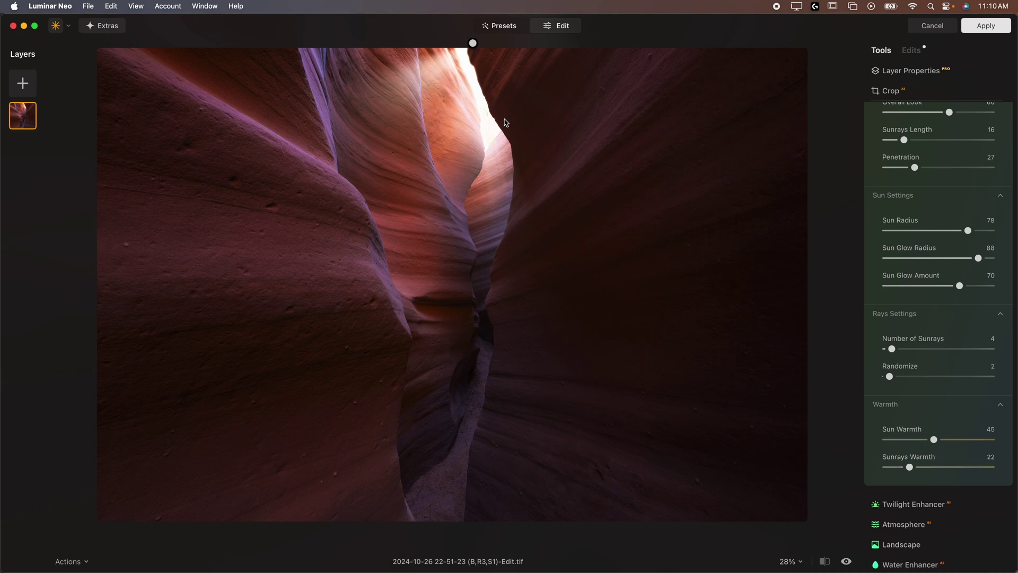
click(986, 25)
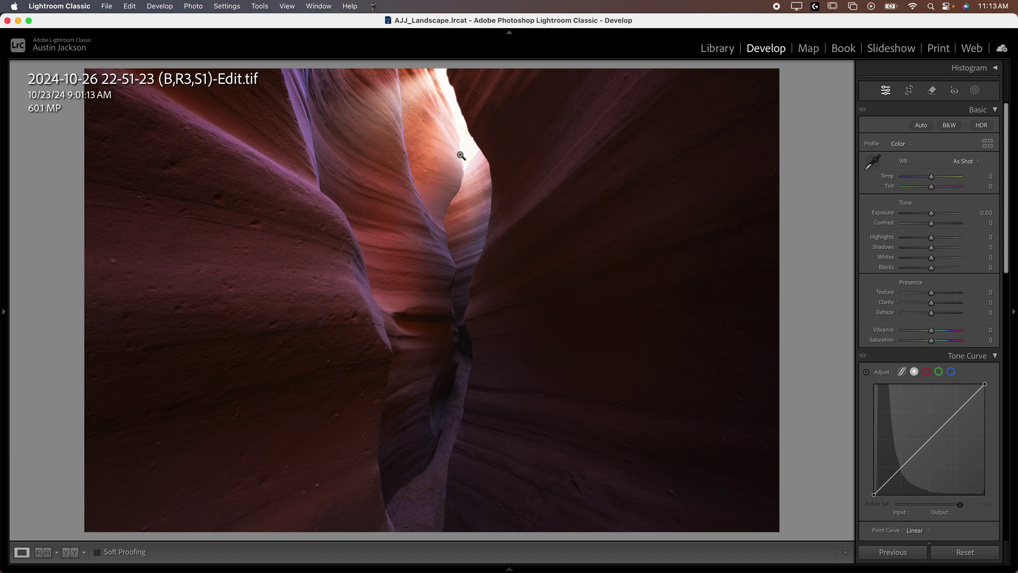
- Add a new Radial Gradient mask from the Masking panel
click(976, 91)
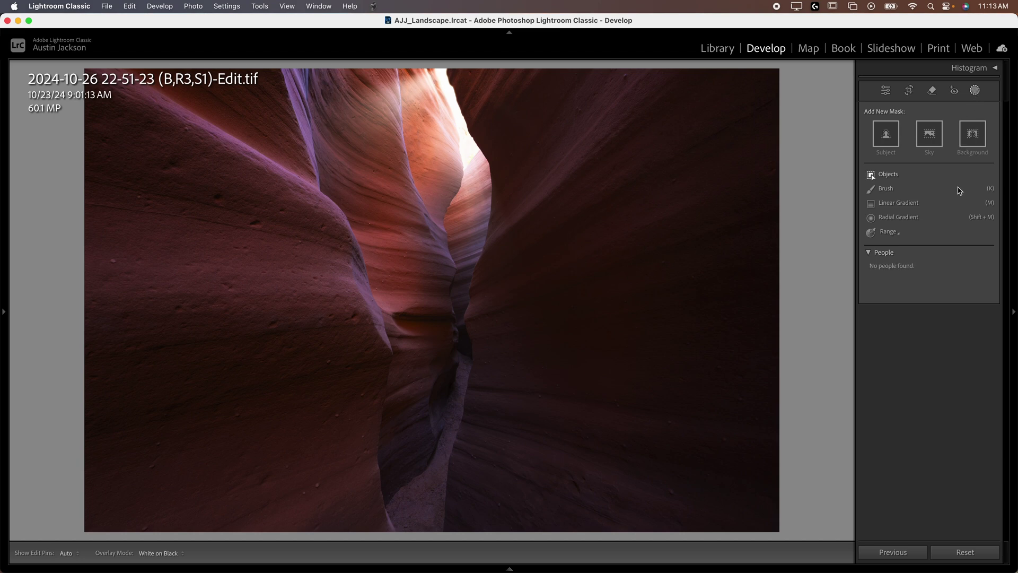
click(900, 218)
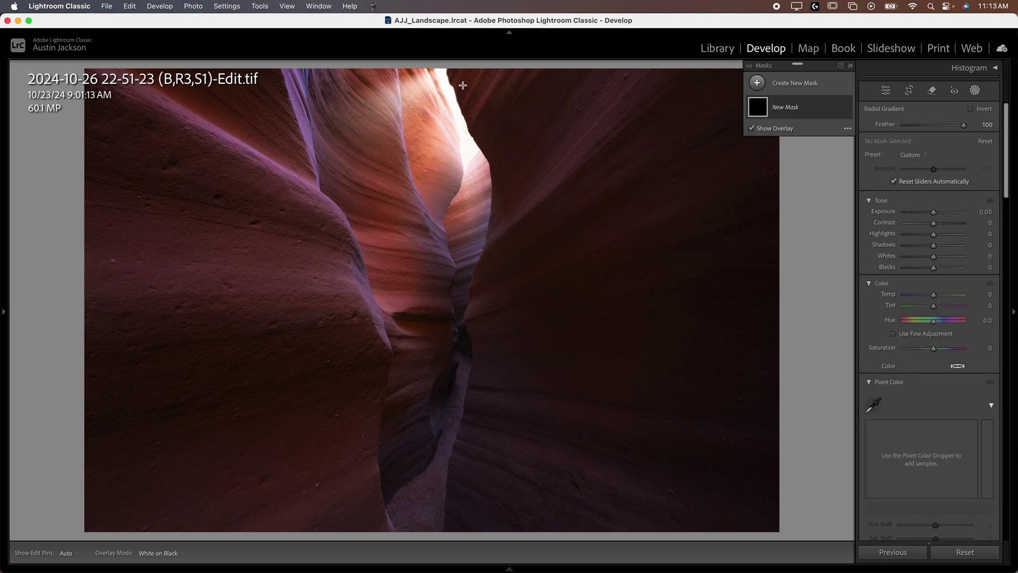
- Draw a radial mask over the bright canyon top, raising Exposure and Temp and setting Dehaze −16
drag(447, 74, 594, 312)
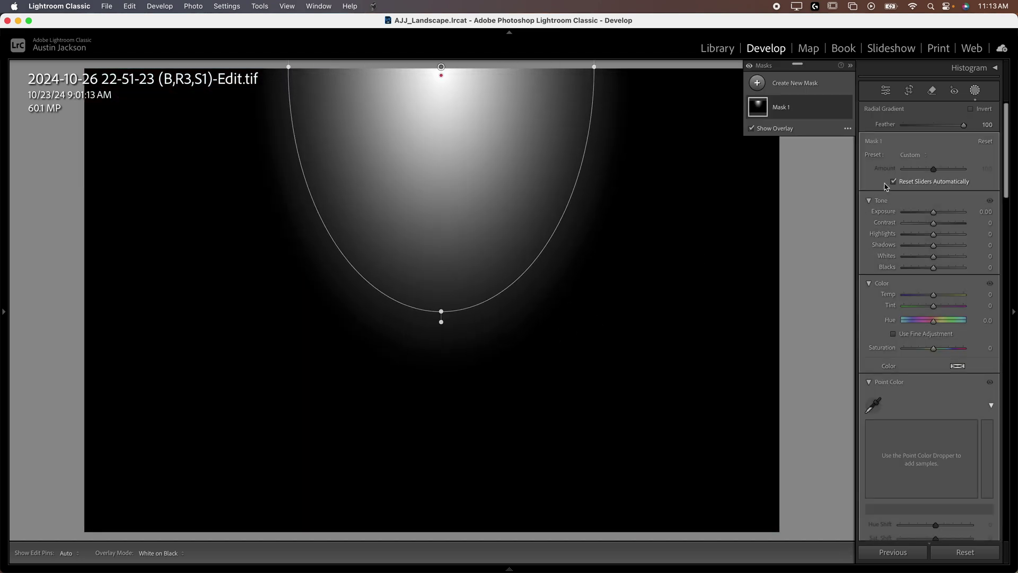
drag(441, 67, 440, 91)
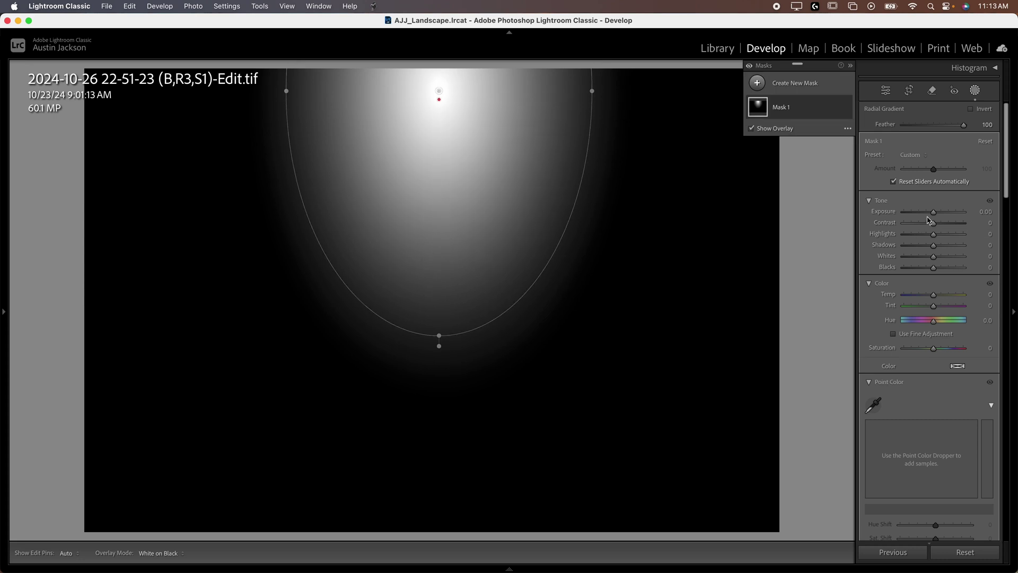
drag(937, 214, 930, 236)
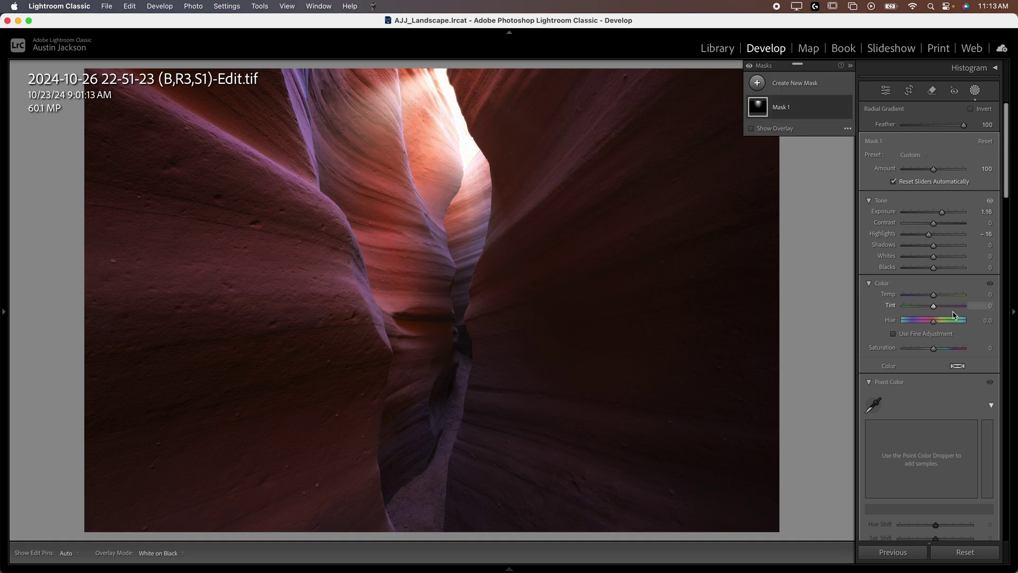
drag(934, 296, 941, 297)
scroll(941, 371, down, 10)
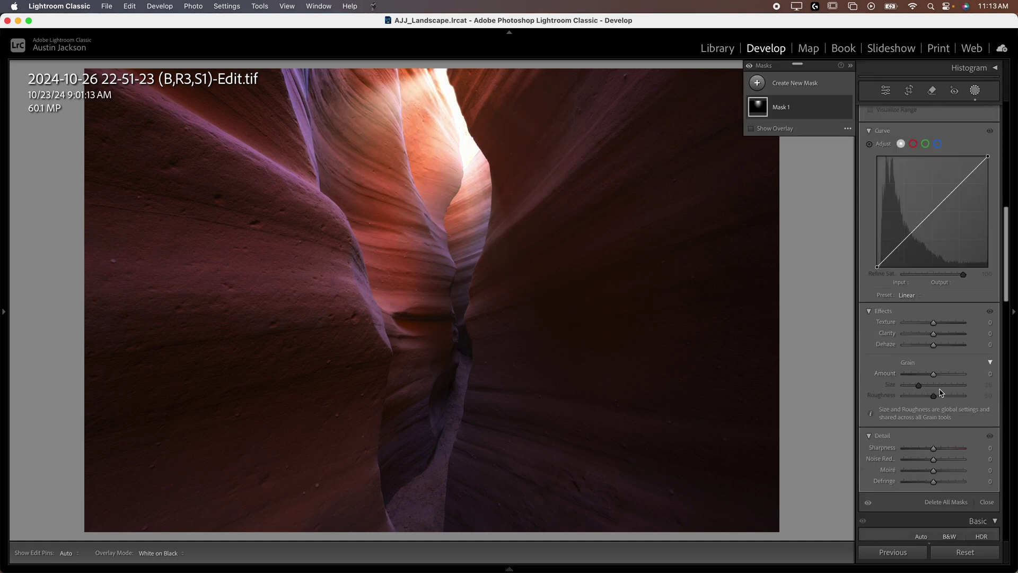
drag(934, 348, 929, 349)
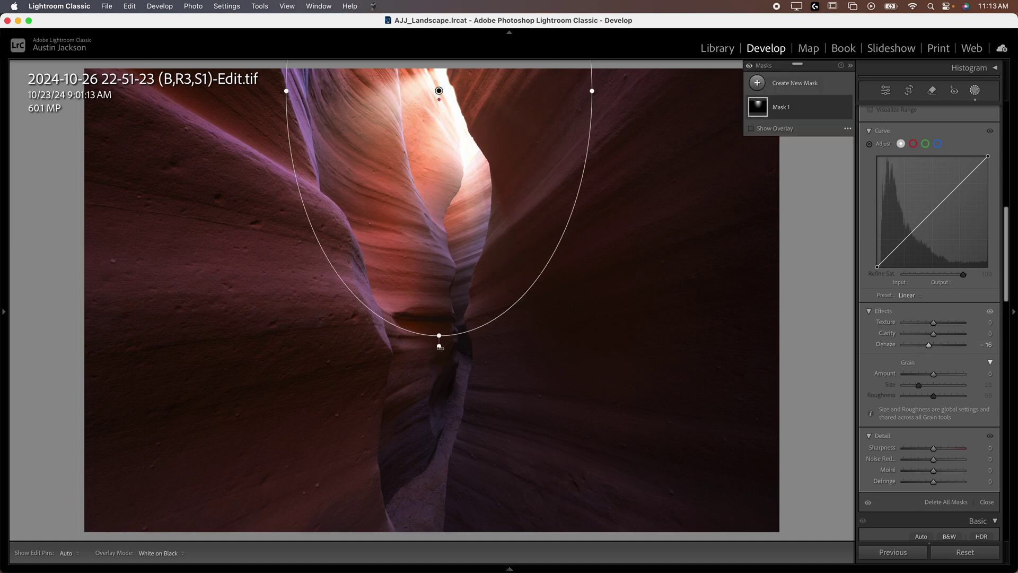
- Stretch the ellipse down the slot and widen it, checking the mask effect on and off
drag(439, 335, 438, 409)
drag(486, 275, 508, 252)
drag(602, 94, 649, 94)
drag(559, 159, 490, 96)
click(846, 107)
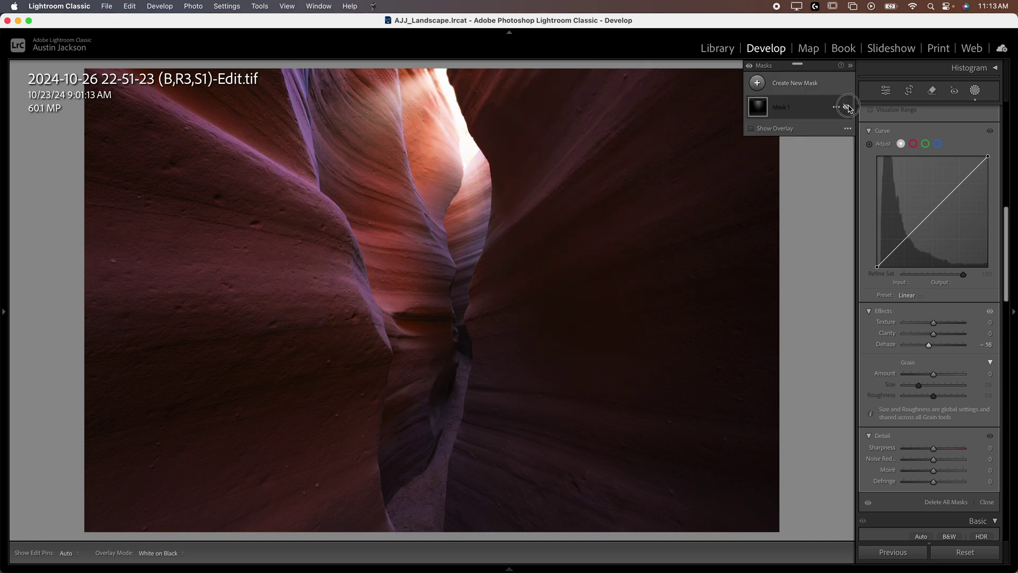
click(847, 107)
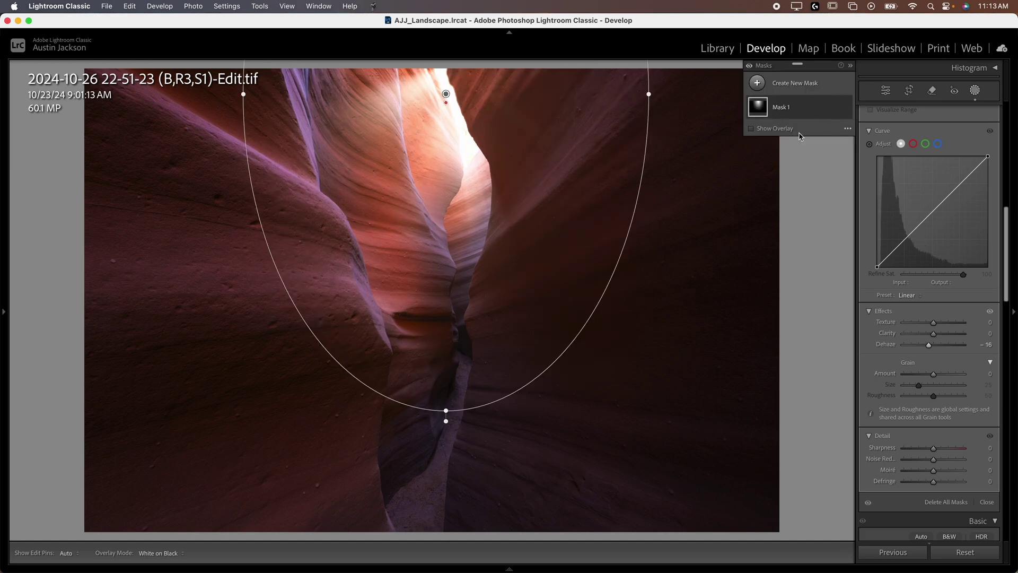
click(783, 107)
click(828, 141)
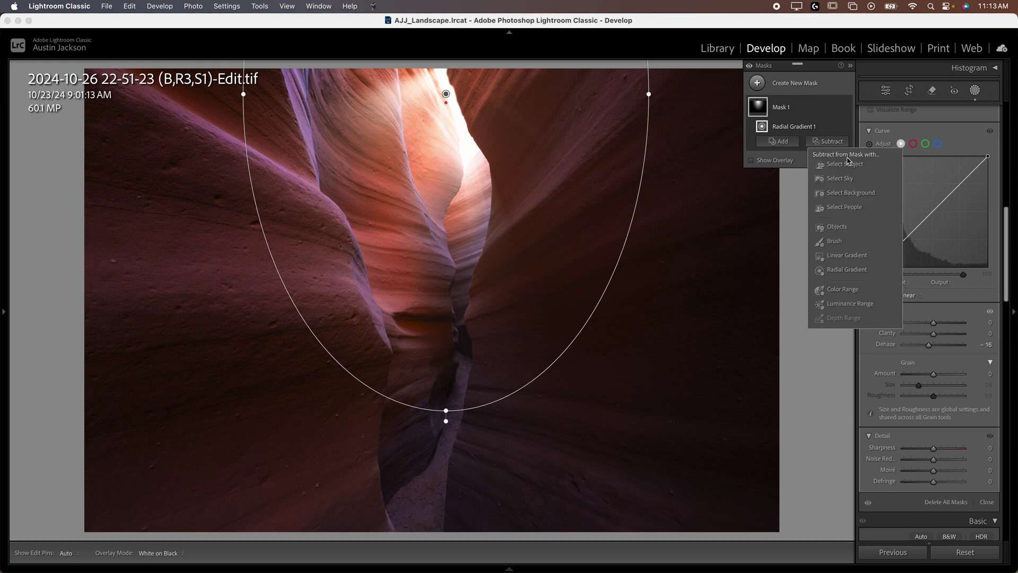
click(847, 303)
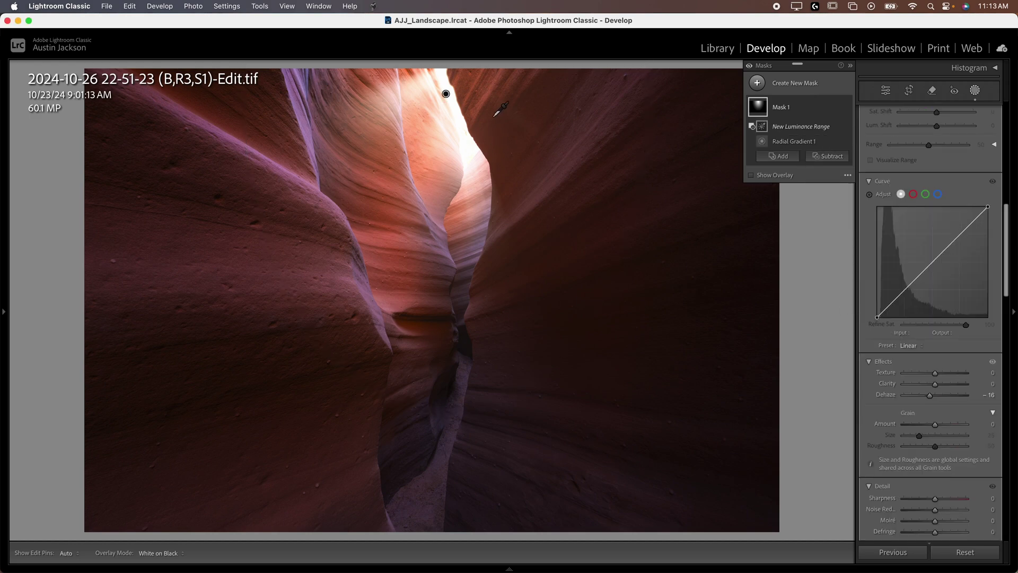
click(476, 112)
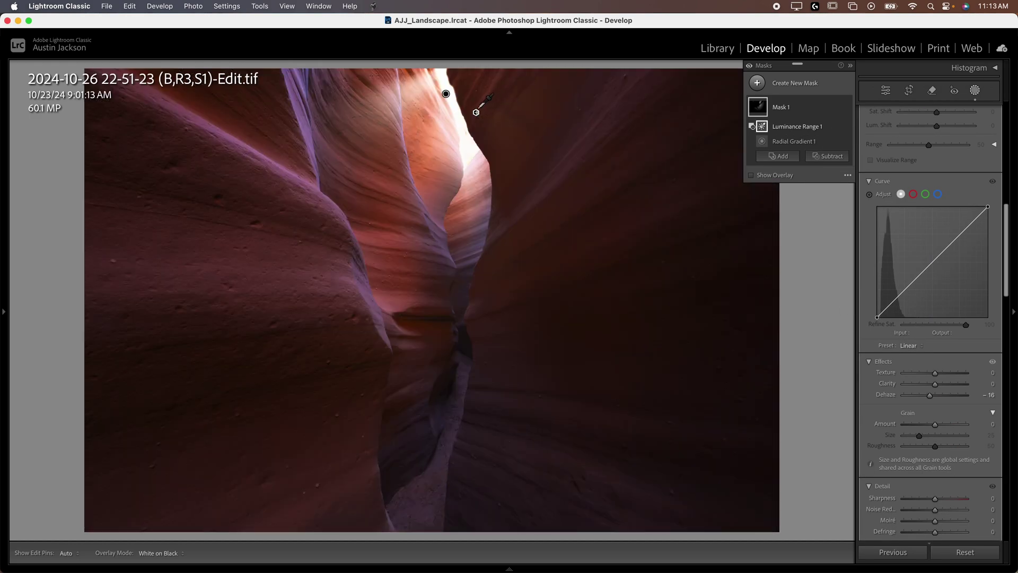
drag(480, 107, 478, 103)
key(super+z)
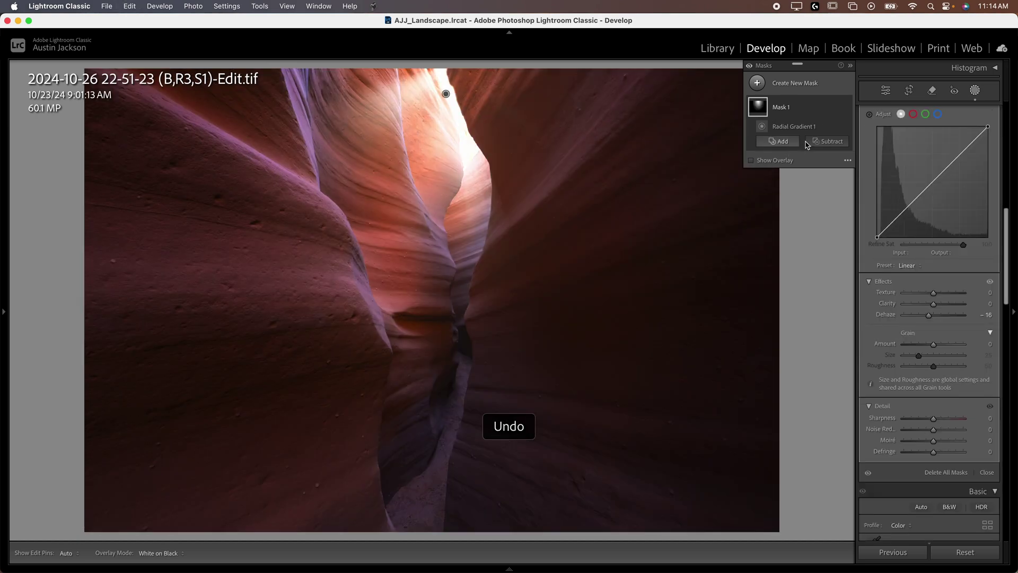
click(827, 141)
- Subtract a brush from Mask 1, zoom into the canyon opening and lower Feather to 11
click(844, 241)
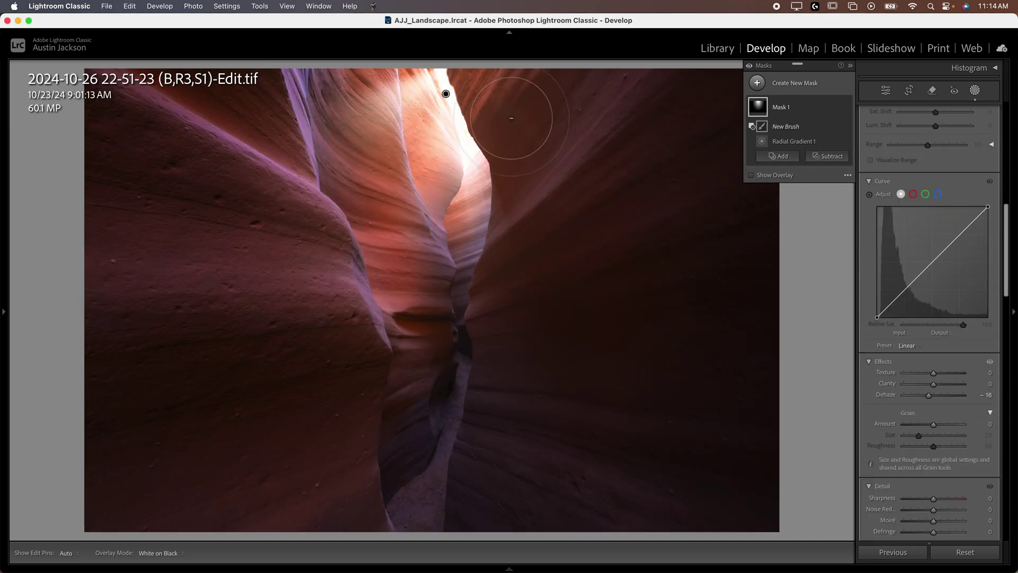
key(z)
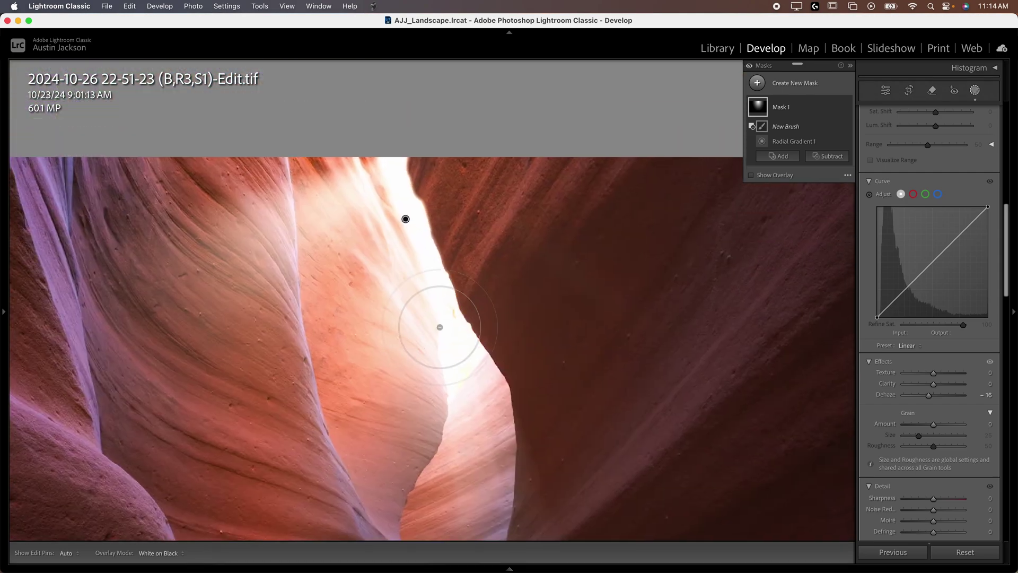
key(super+equal)
scroll(942, 200, up, 15)
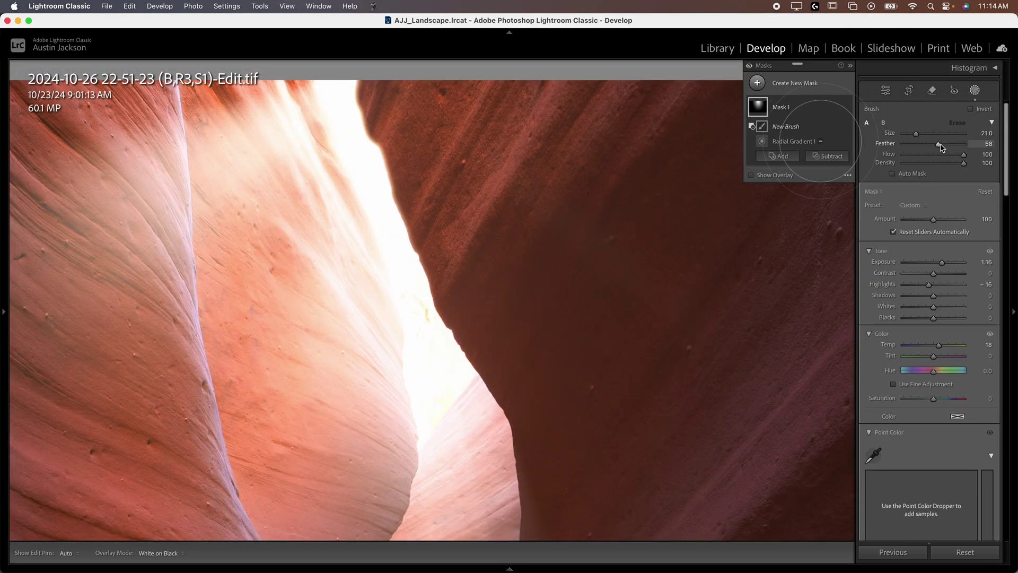
drag(927, 145, 908, 147)
- Paint the mask off the dark right canyon wall, then zoom back to fit
mouse_move(403, 101)
mouse_down()
mouse_move(461, 143)
mouse_move(393, 89)
mouse_move(423, 122)
mouse_move(401, 111)
mouse_move(422, 142)
mouse_move(438, 212)
mouse_move(473, 288)
mouse_move(599, 471)
mouse_move(530, 220)
mouse_move(522, 472)
mouse_up()
drag(532, 243, 524, 451)
mouse_move(524, 450)
mouse_down()
mouse_move(599, 198)
mouse_move(561, 282)
mouse_move(522, 461)
mouse_up()
mouse_move(554, 422)
mouse_down()
mouse_move(557, 228)
mouse_move(545, 227)
mouse_move(525, 338)
mouse_up()
drag(586, 182, 588, 304)
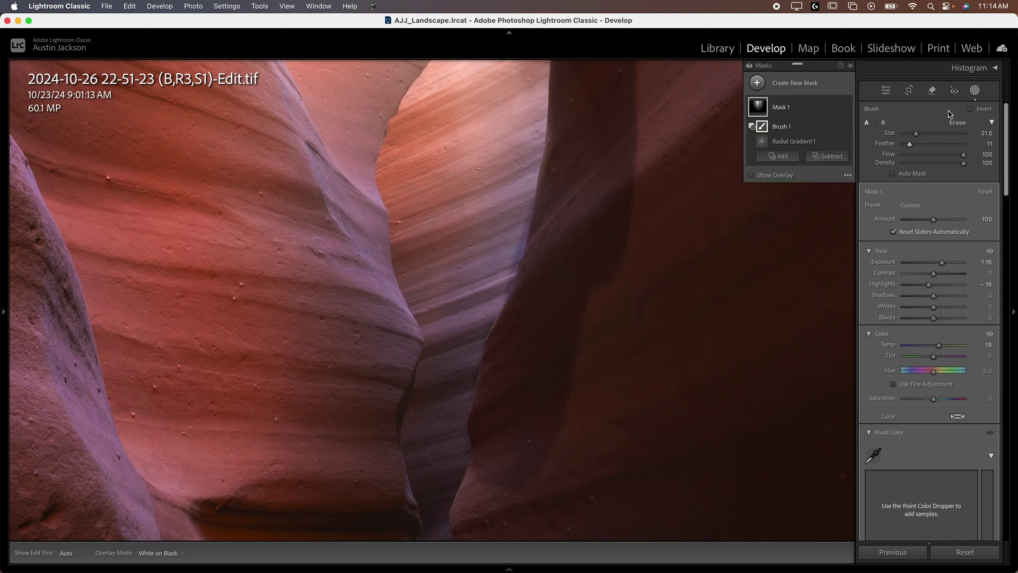
mouse_move(526, 208)
mouse_down()
mouse_move(532, 234)
mouse_move(493, 310)
mouse_up()
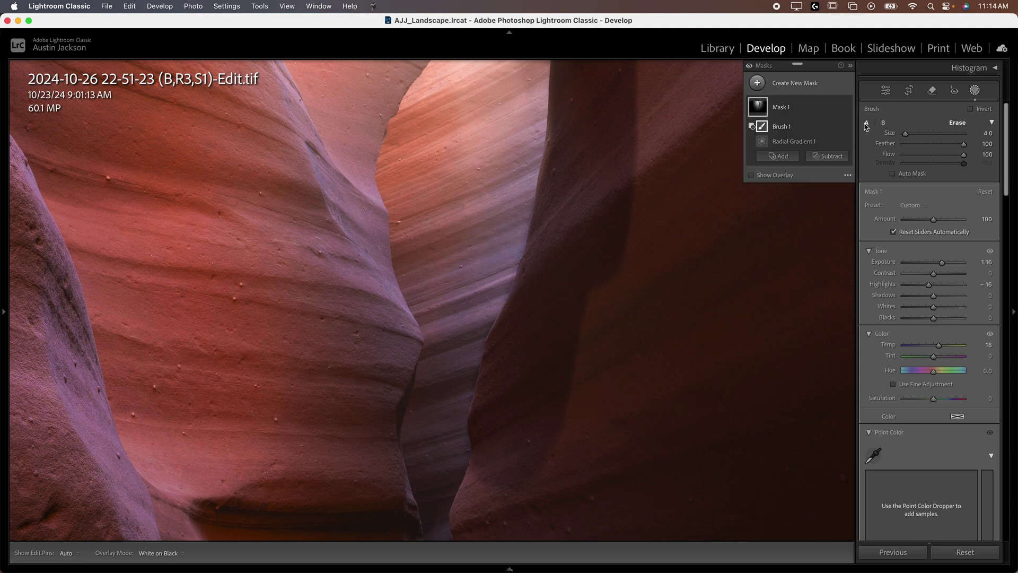
key(super+minus)
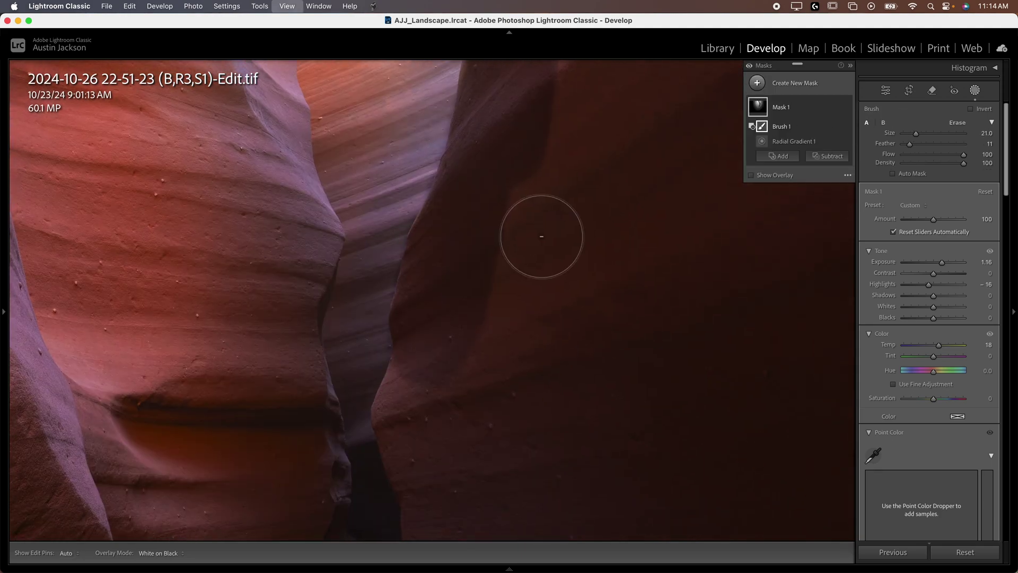
key(super+minus)
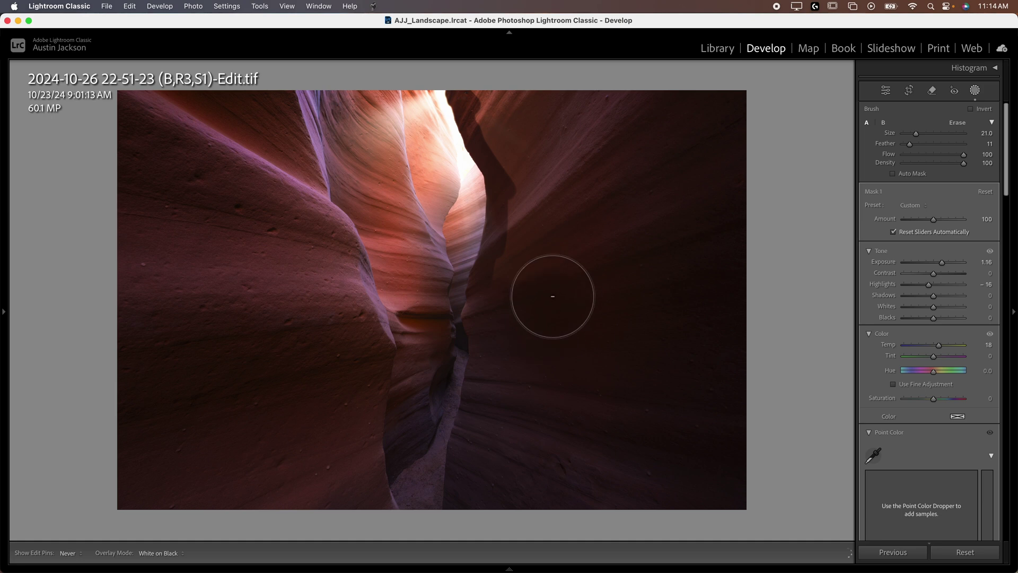
key(h)
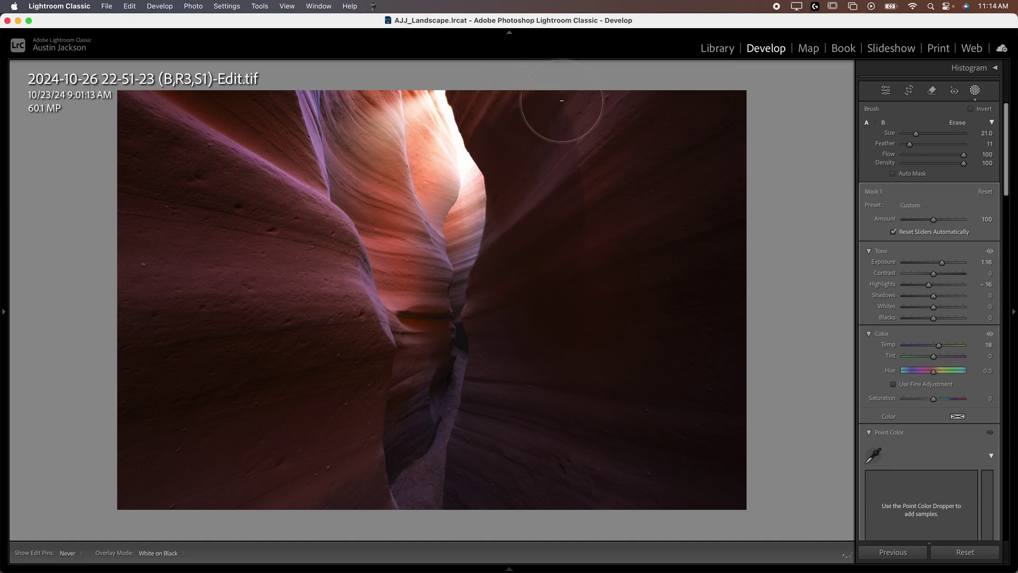
key(h)
key(h)
key(h)
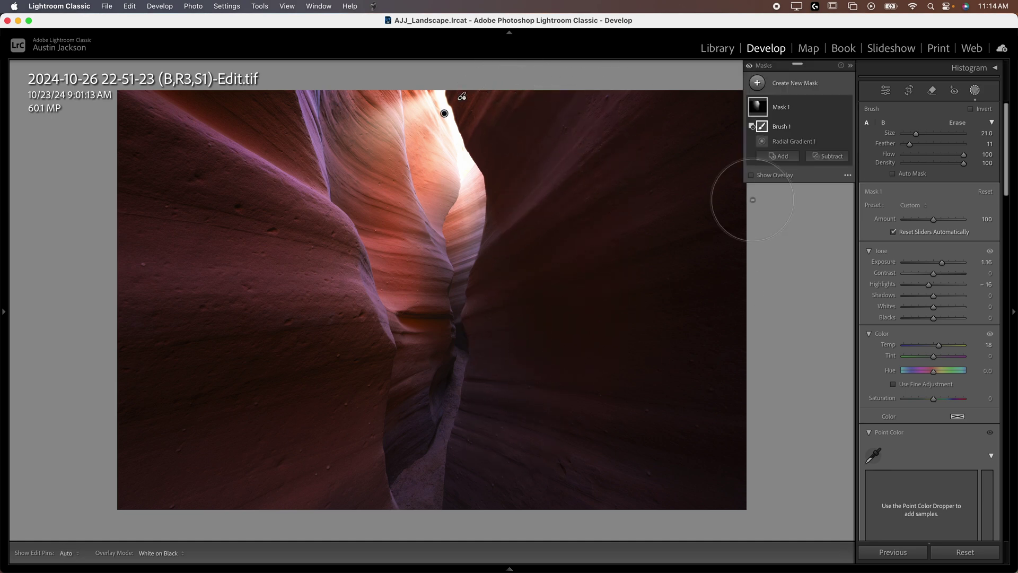
click(846, 107)
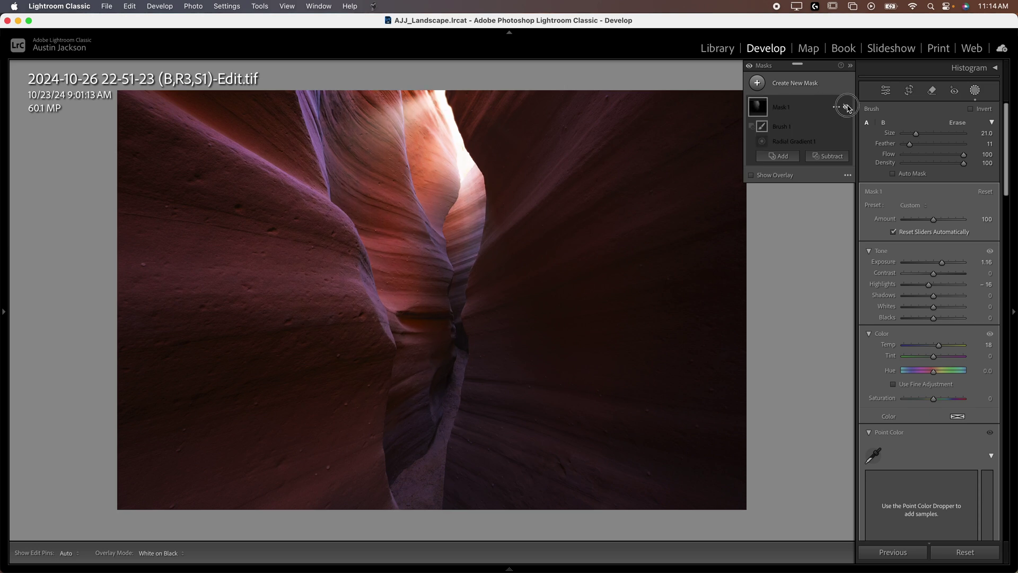
click(846, 107)
click(846, 107)
click(847, 107)
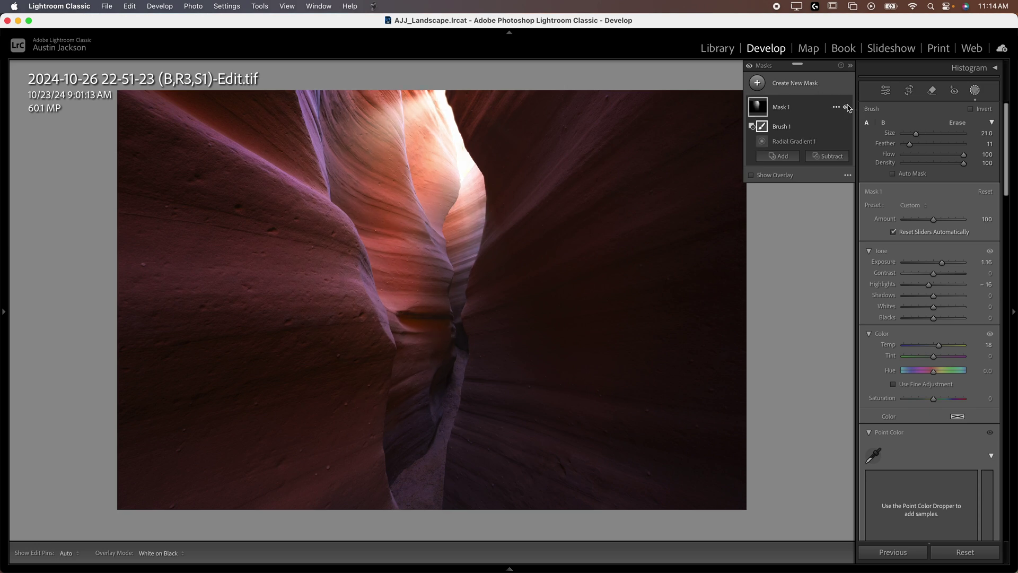
click(846, 107)
click(846, 107)
click(846, 107)
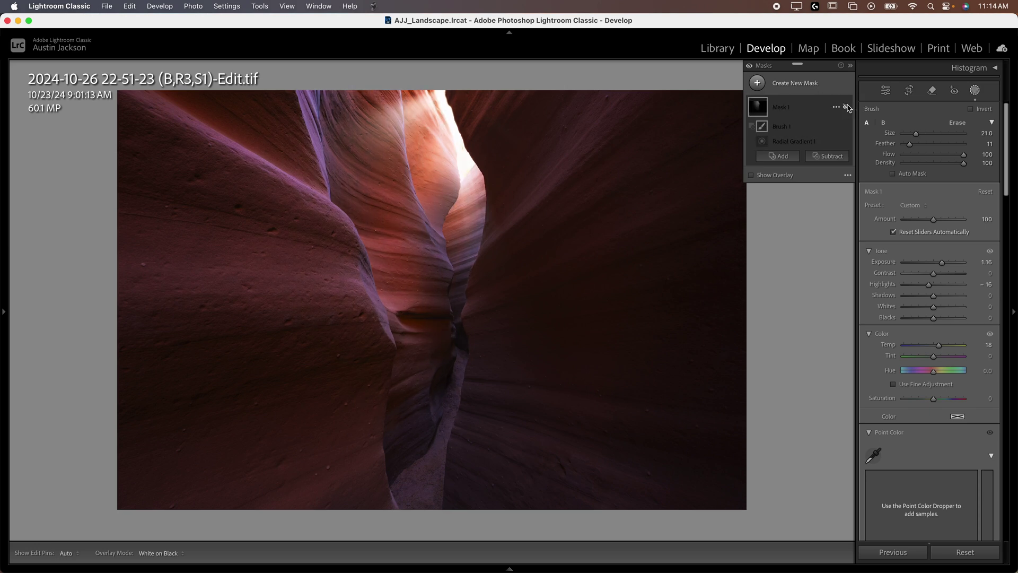
click(846, 108)
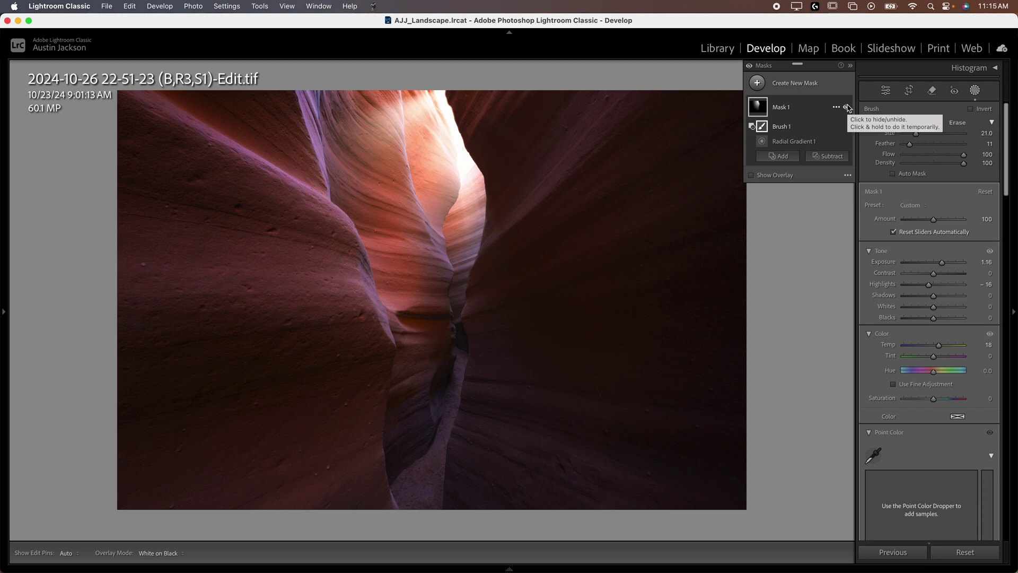
click(845, 107)
click(845, 108)
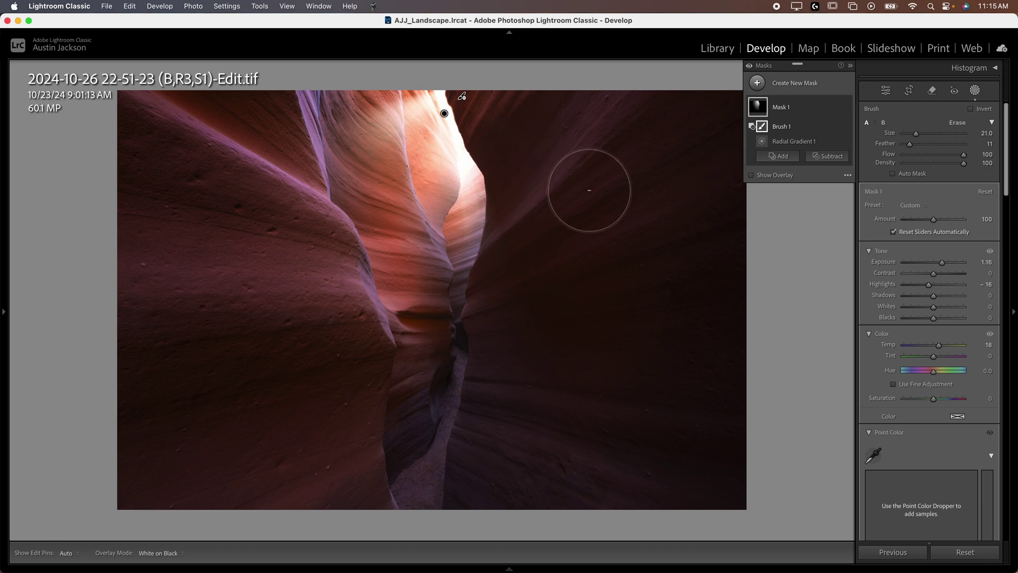
click(846, 107)
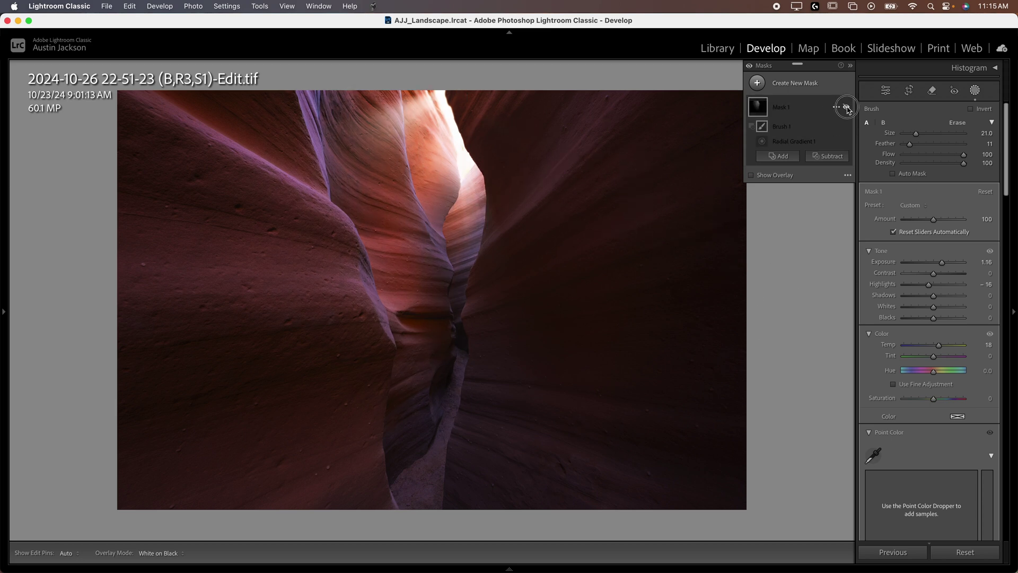
click(846, 108)
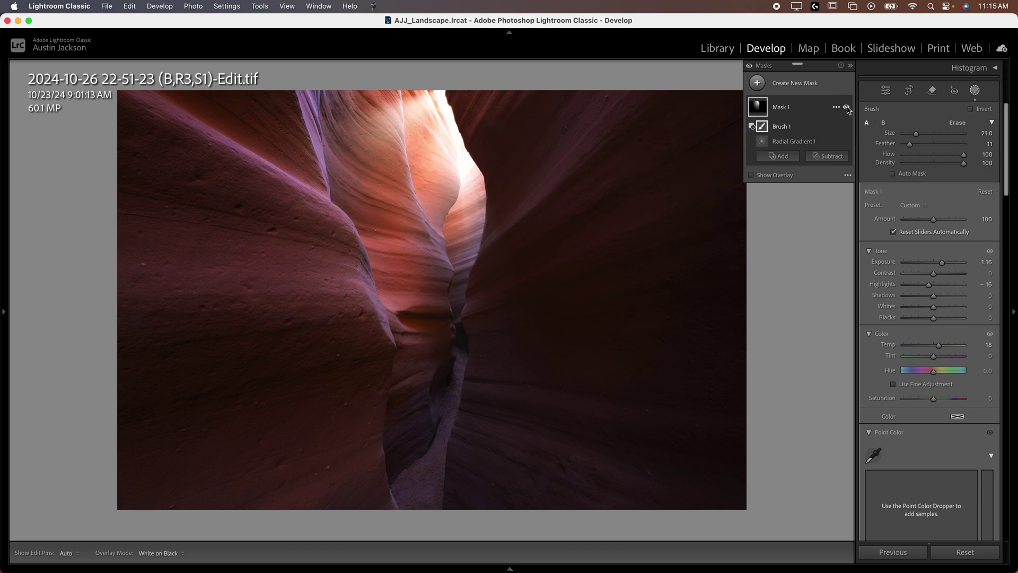